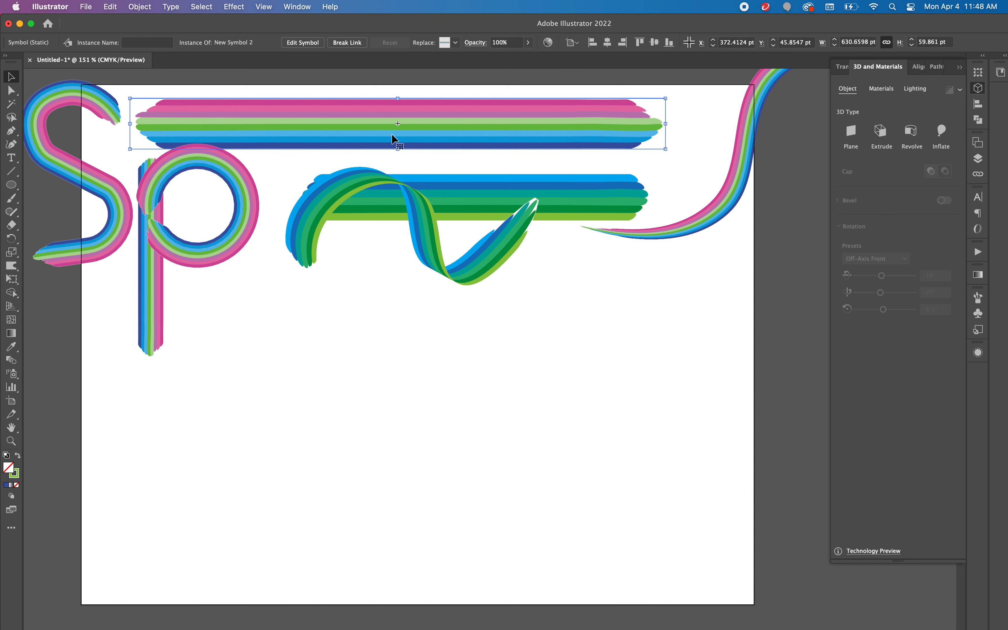
# Step: Draw a green-filled rounded rectangle about 521 by 8 pt below the artwork and stack copies directly beneath it to form six touching stripes
pyautogui.moveTo(14, 186); pyautogui.dragTo(45, 195)
pyautogui.moveTo(262, 357); pyautogui.dragTo(706, 363)
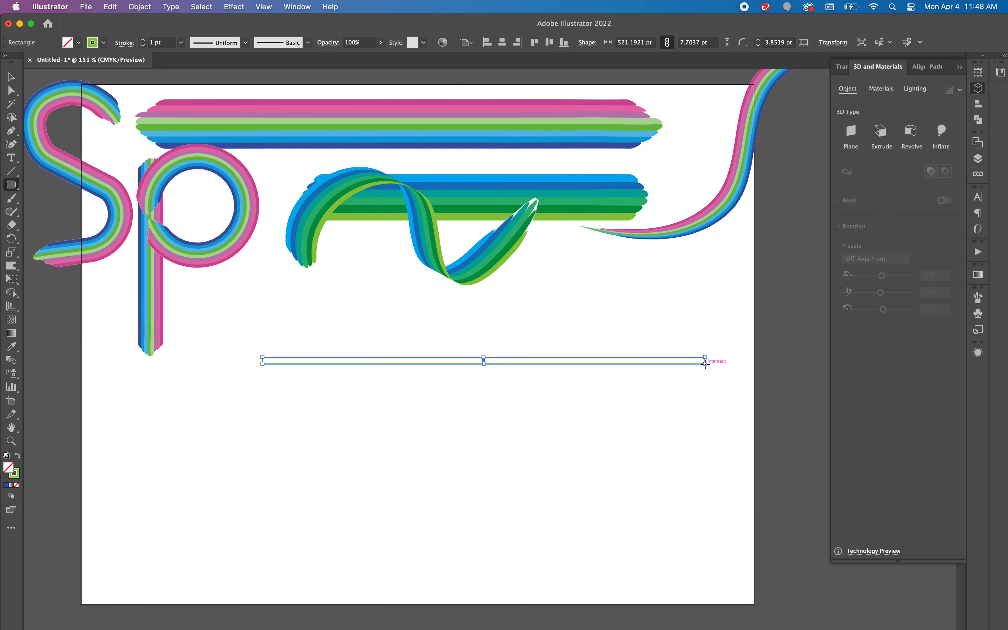
pyautogui.click(18, 455)
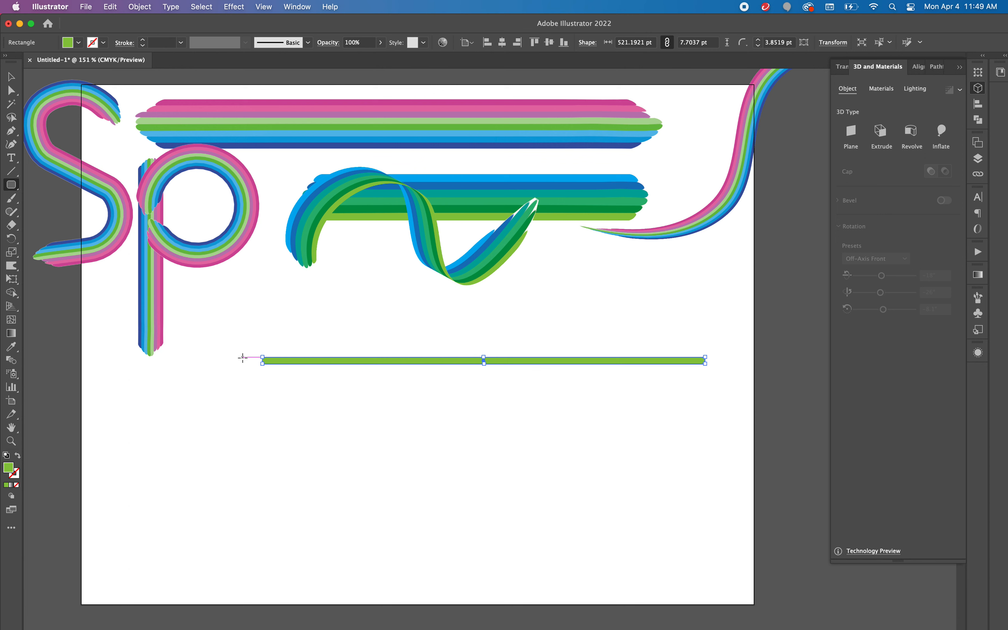
pyautogui.press('v')
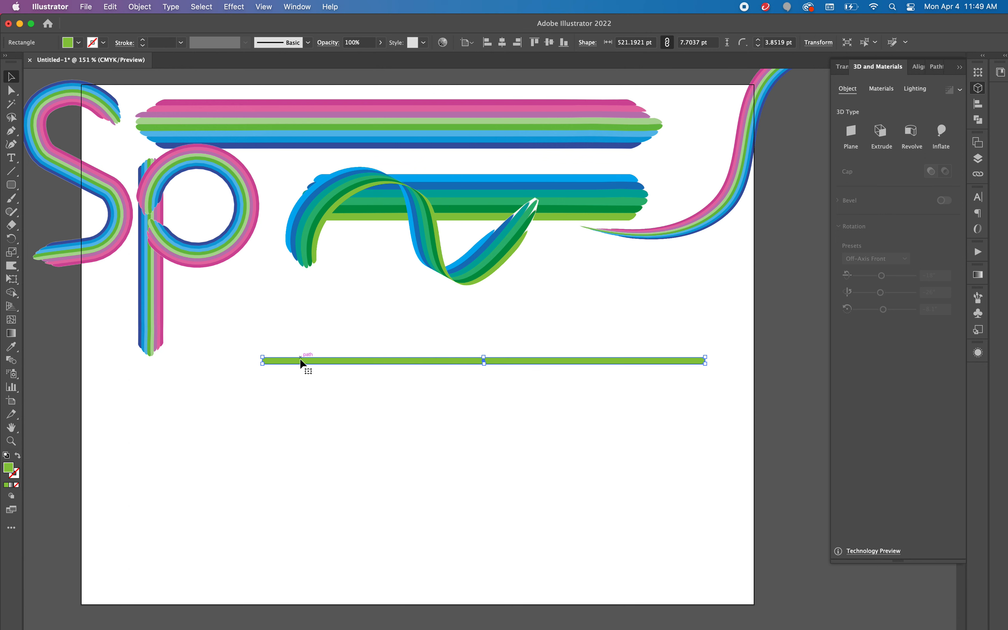
pyautogui.moveTo(312, 366); pyautogui.dragTo(312, 393)
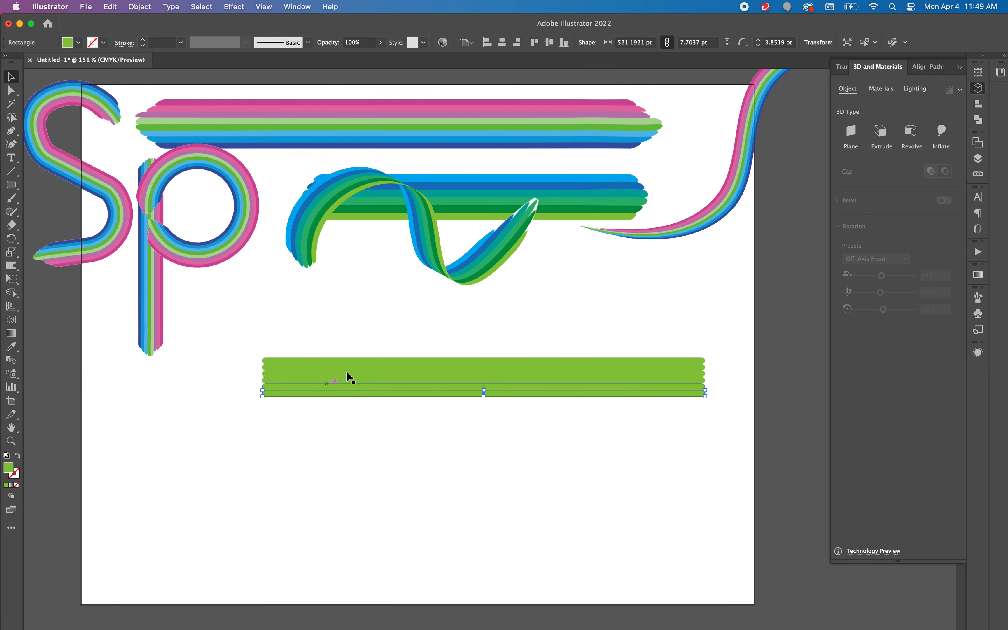
# Step: Fill the bottom stripe of the new stack with a bright, saturated green at hue 107°
pyautogui.doubleClick(8, 473)
pyautogui.click(495, 310)
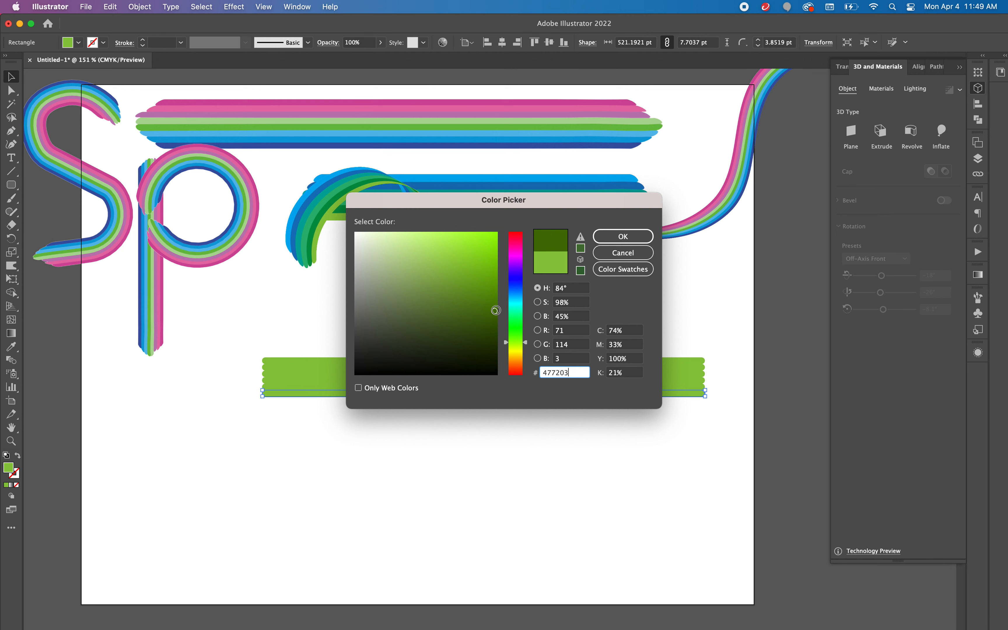
pyautogui.click(516, 333)
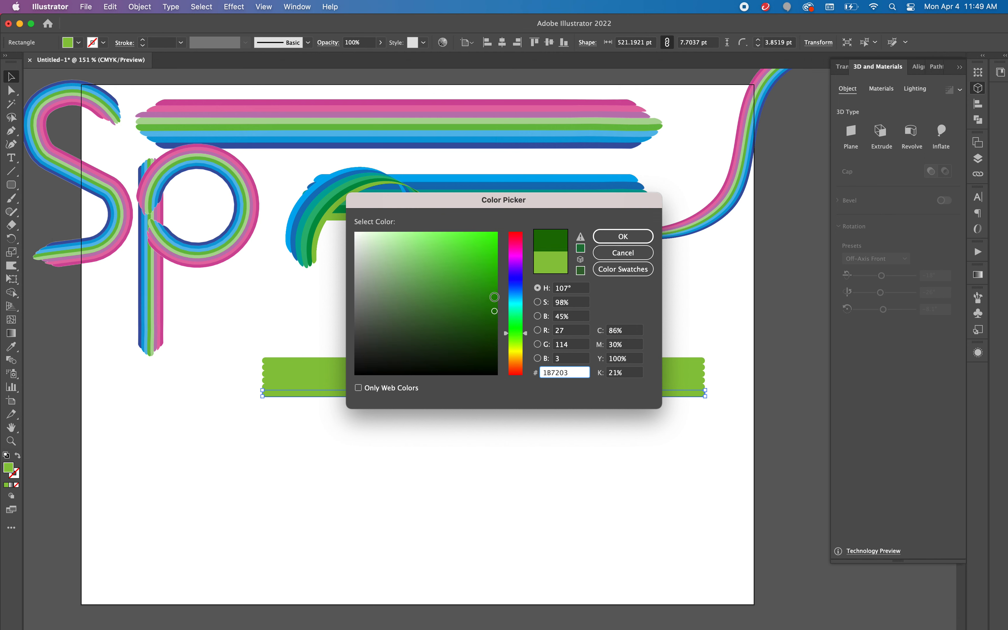
pyautogui.click(494, 296)
pyautogui.click(494, 236)
pyautogui.click(621, 236)
# Step: Fill the second stripe from the bottom of the stack with magenta F443F9
pyautogui.click(607, 387)
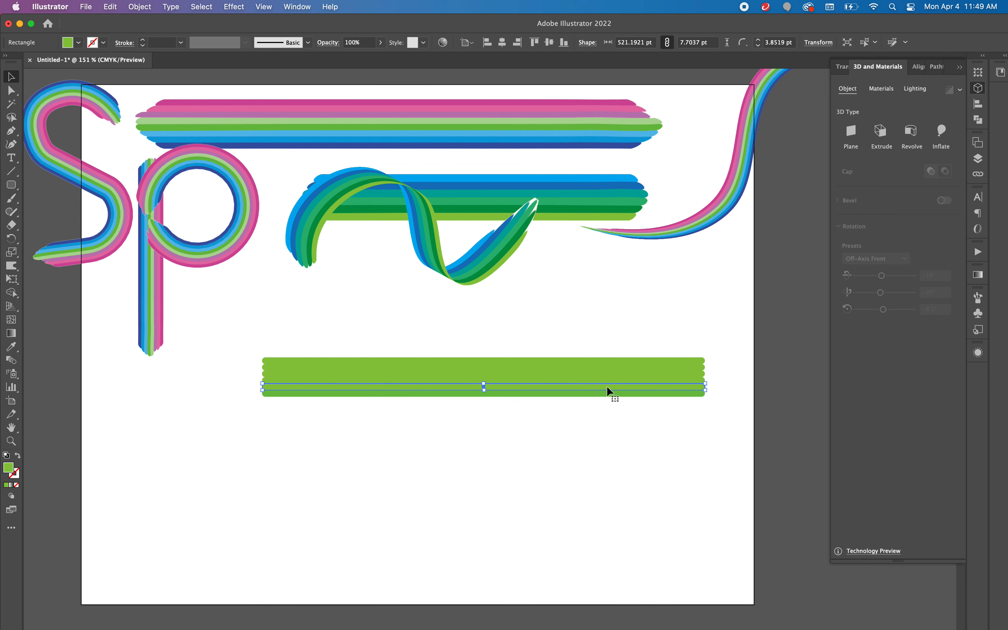
pyautogui.doubleClick(12, 470)
pyautogui.click(517, 259)
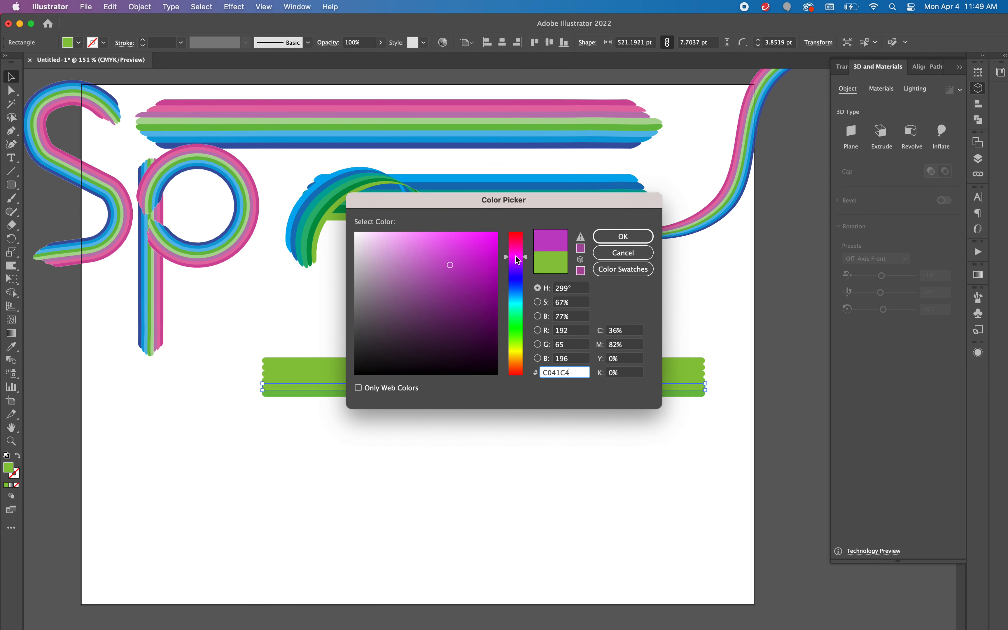
pyautogui.click(460, 236)
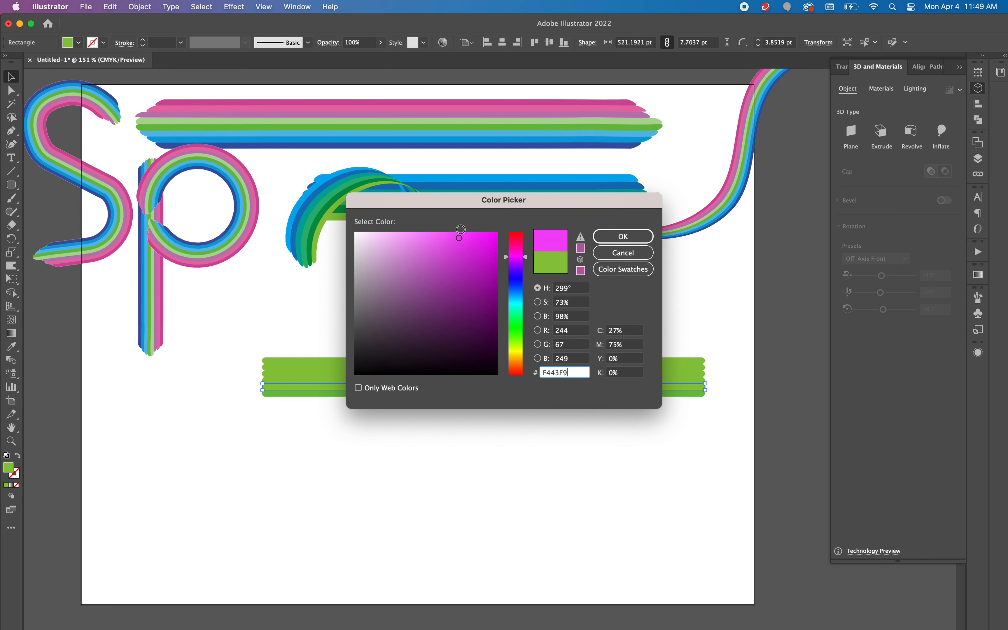
pyautogui.click(623, 237)
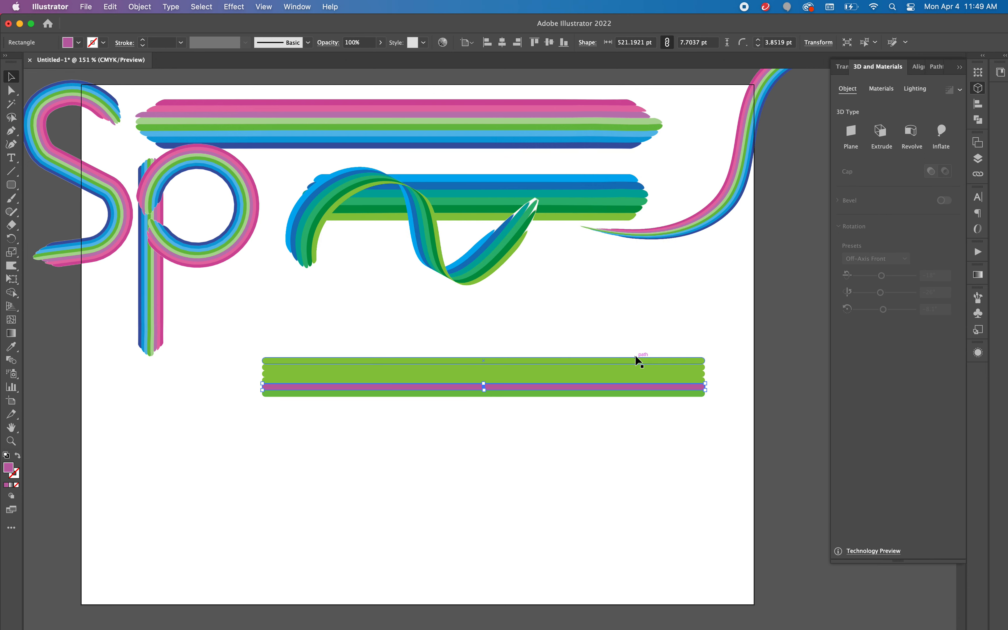
pyautogui.doubleClick(643, 380)
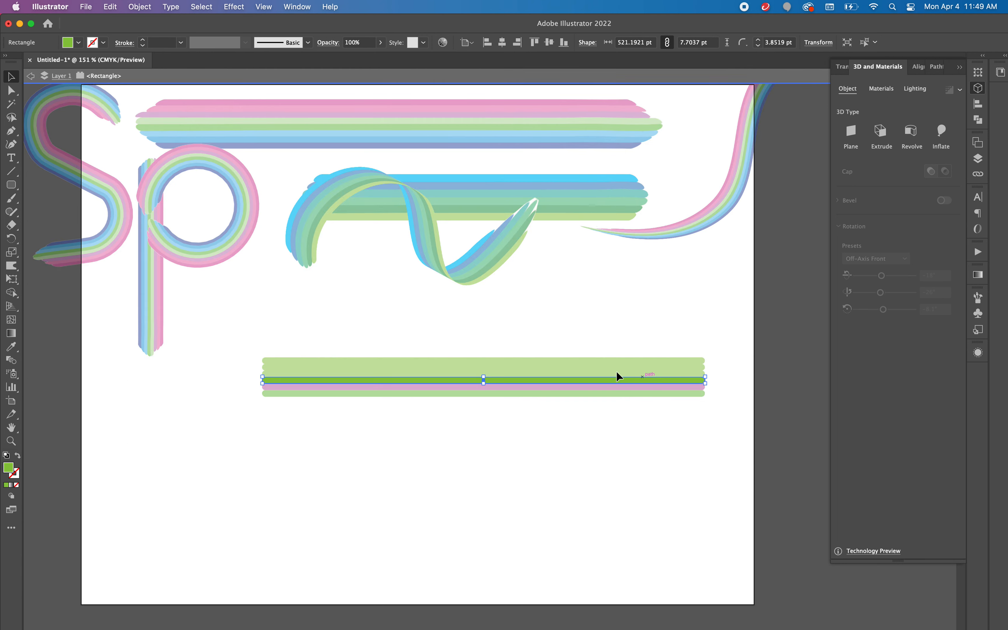
pyautogui.click(31, 76)
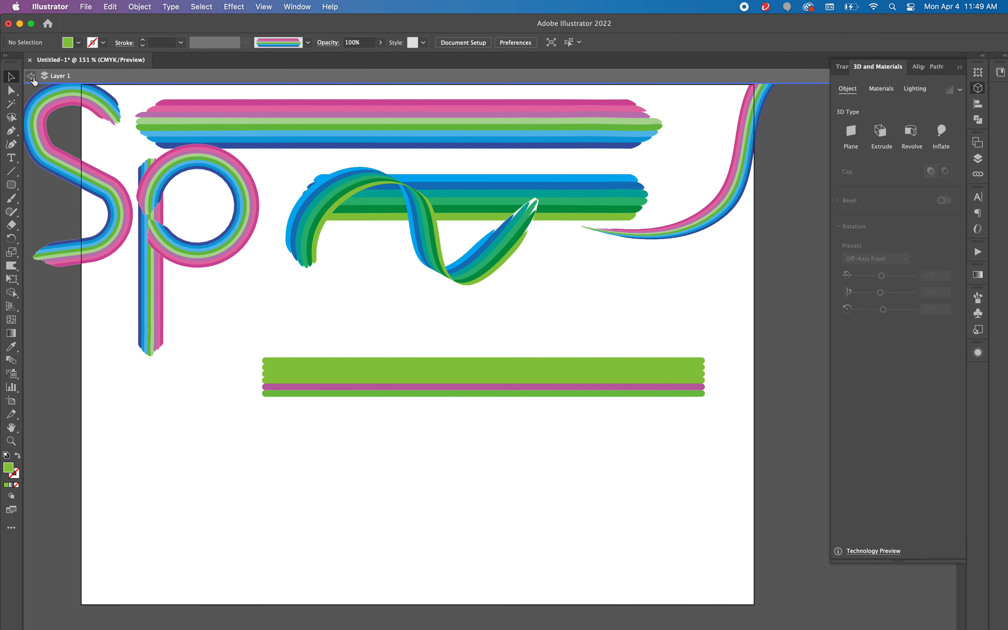
pyautogui.doubleClick(9, 468)
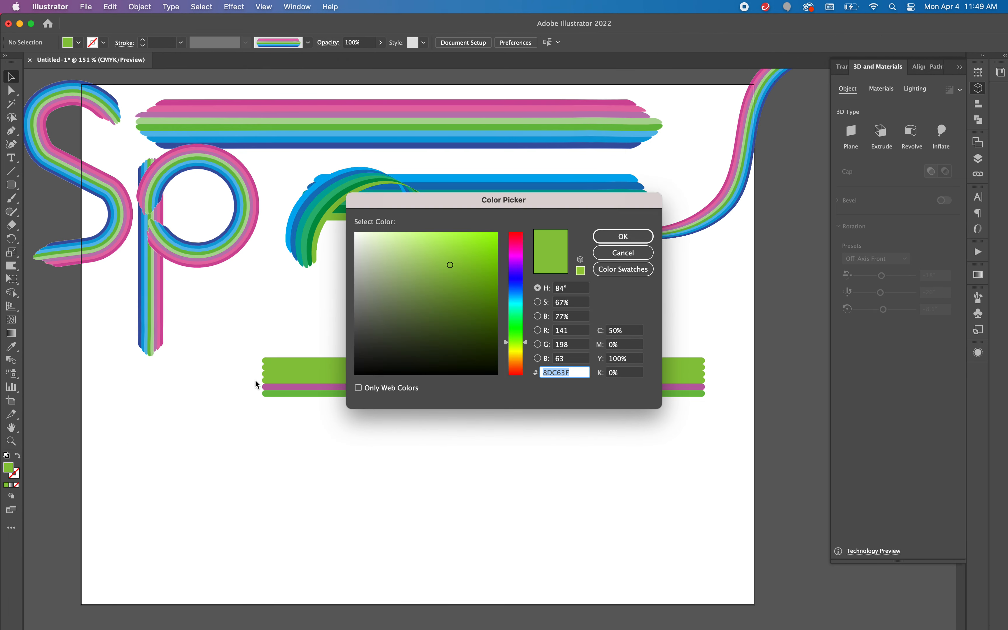
pyautogui.click(623, 252)
# Step: Fill the third stripe from the bottom of the stack with light pink FF71FF
pyautogui.click(689, 383)
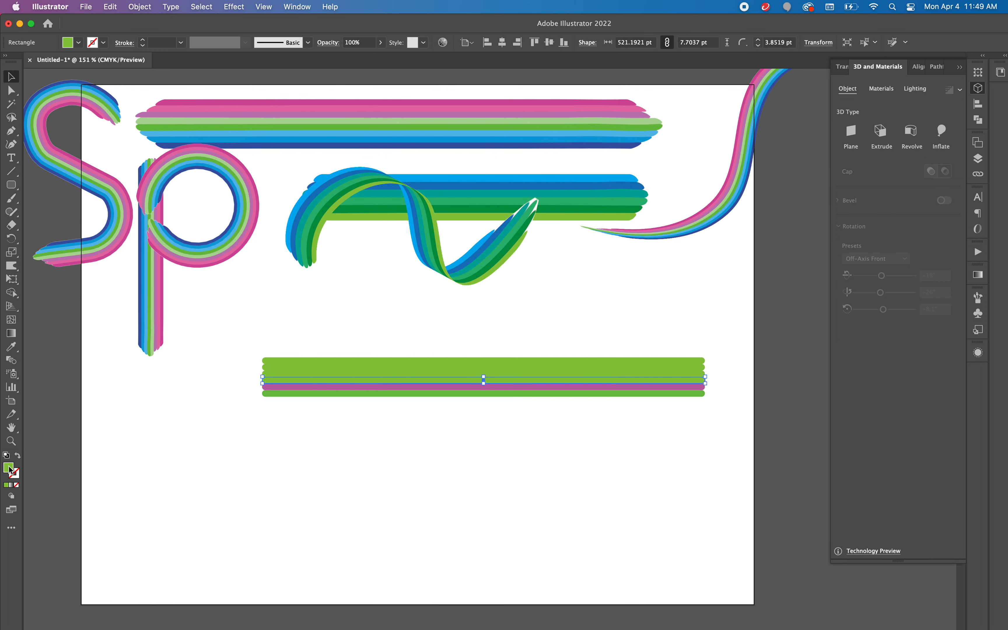
pyautogui.doubleClick(9, 468)
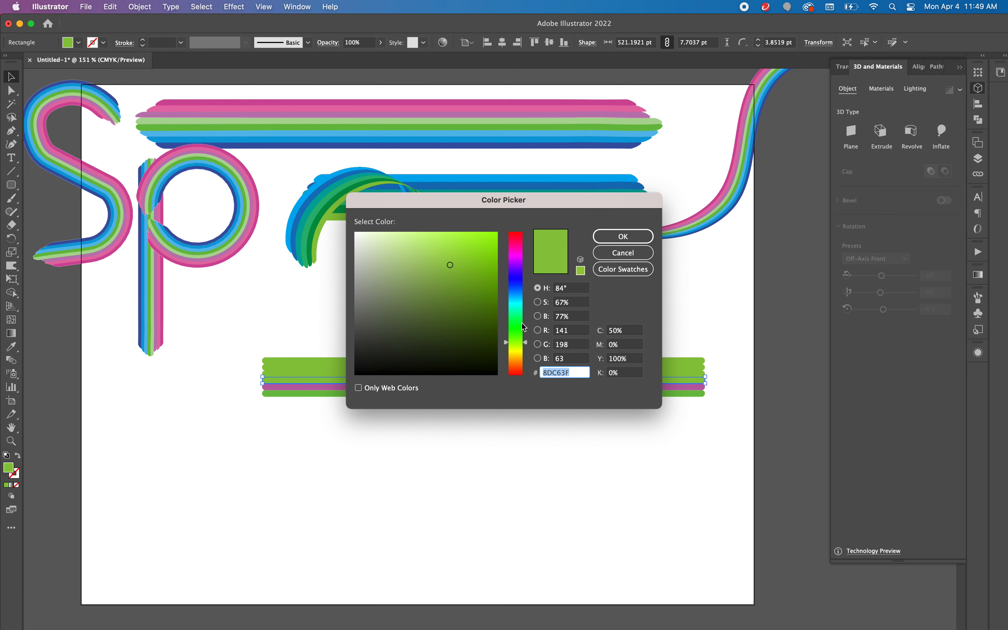
pyautogui.click(520, 255)
pyautogui.moveTo(466, 233); pyautogui.dragTo(434, 232)
pyautogui.click(611, 236)
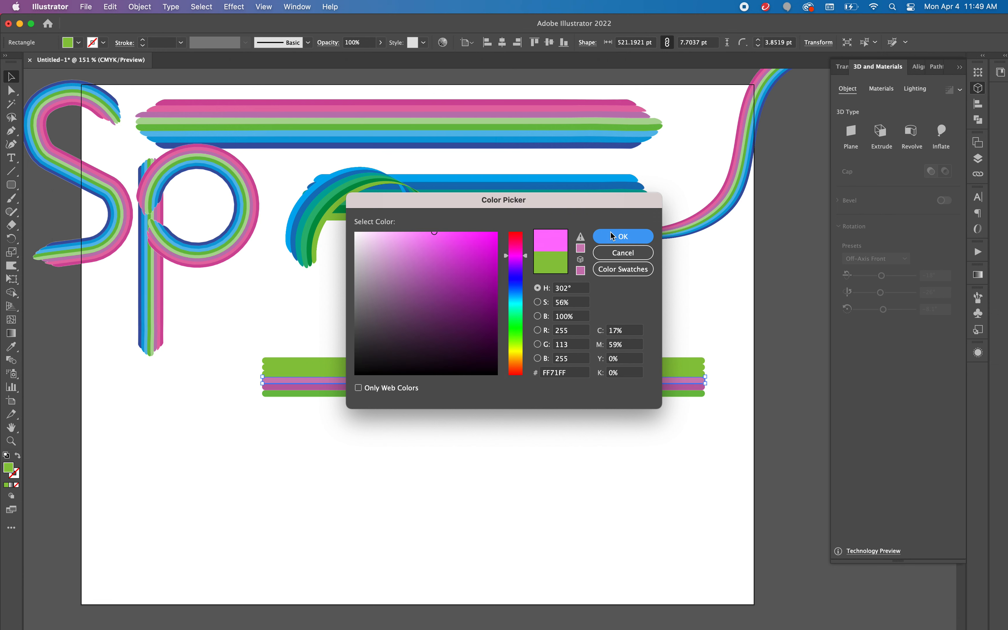
# Step: Fill the third stripe from the top of the stack with cyan 0BF3F9
pyautogui.click(452, 374)
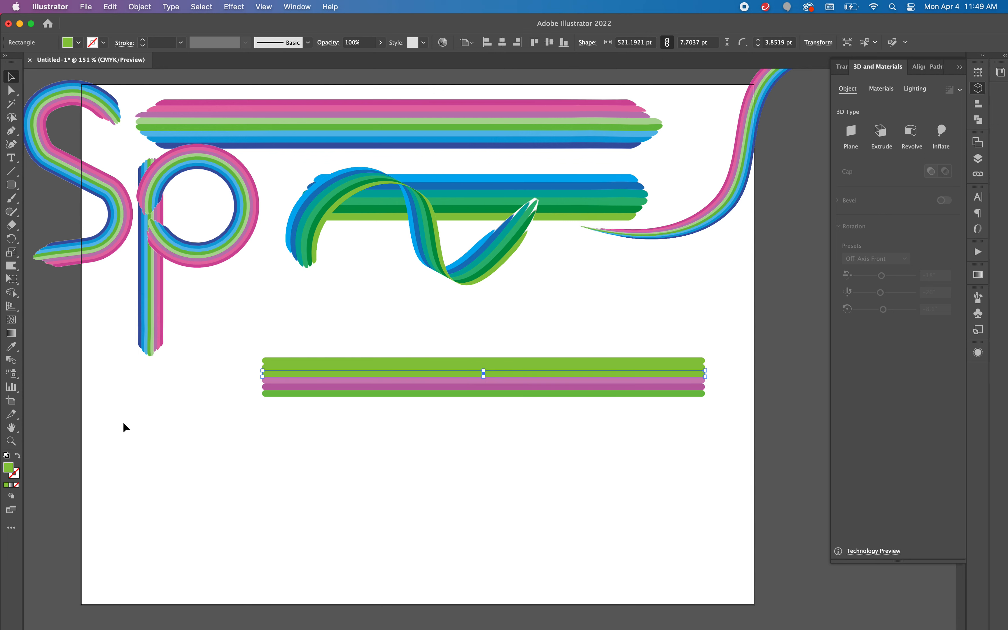
pyautogui.doubleClick(9, 467)
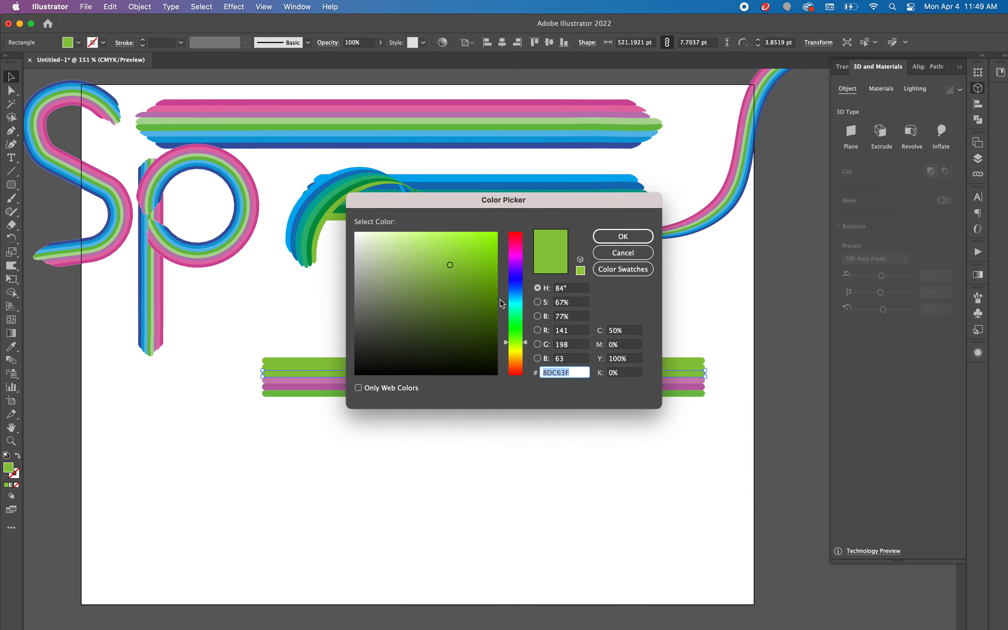
pyautogui.click(516, 304)
pyautogui.click(492, 235)
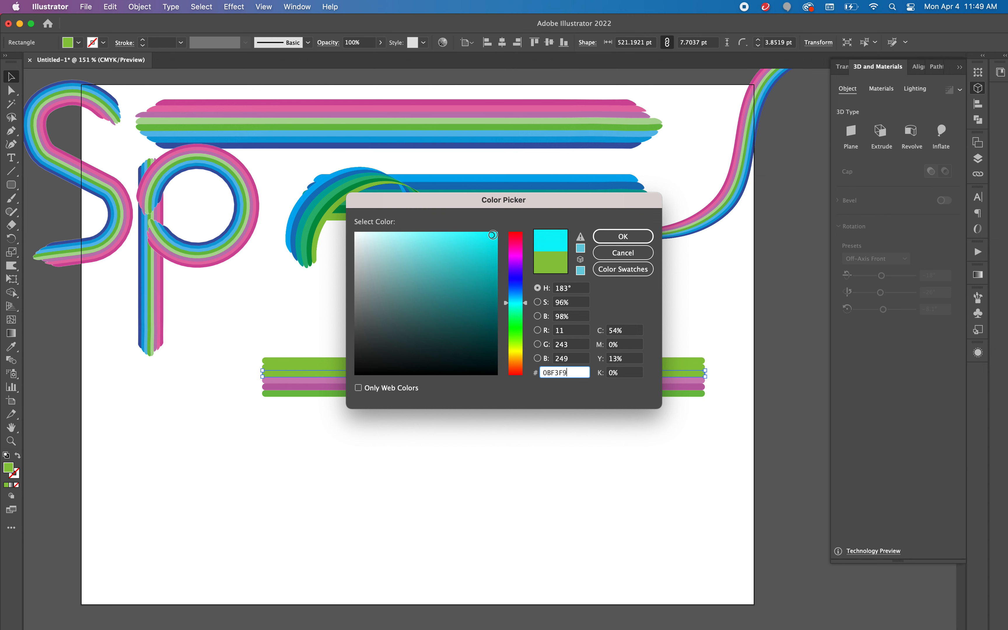
pyautogui.click(615, 239)
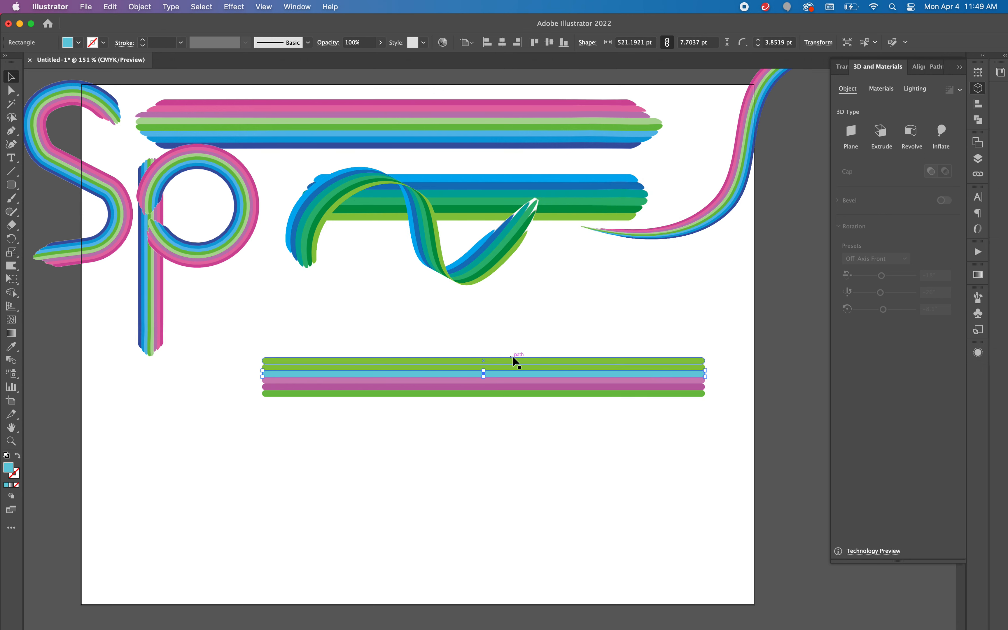
# Step: Fill the second stripe from the top of the stack with light cyan 66F1FF
pyautogui.click(516, 366)
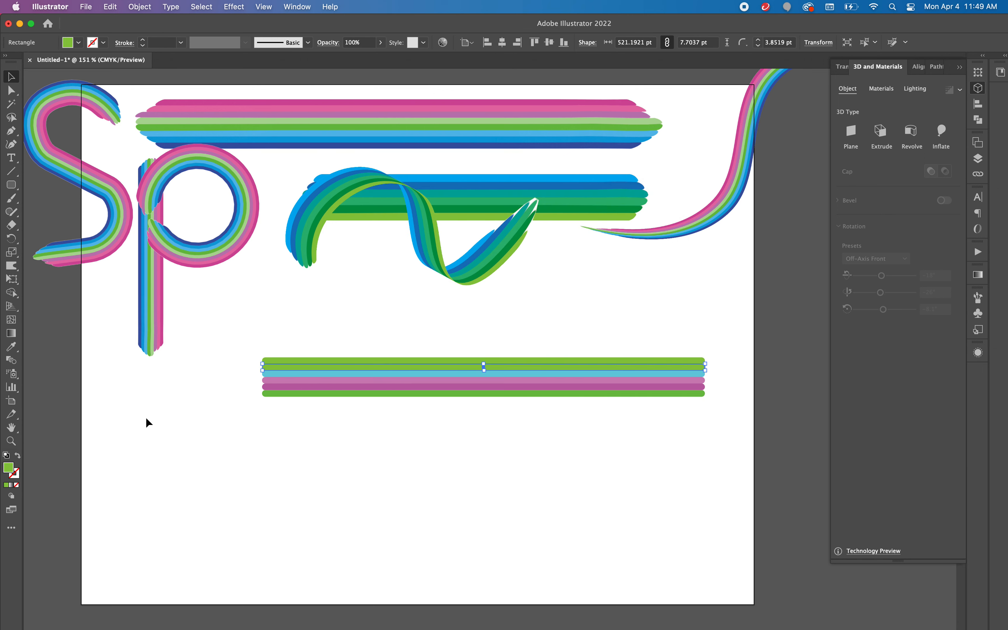
pyautogui.doubleClick(10, 470)
pyautogui.click(513, 301)
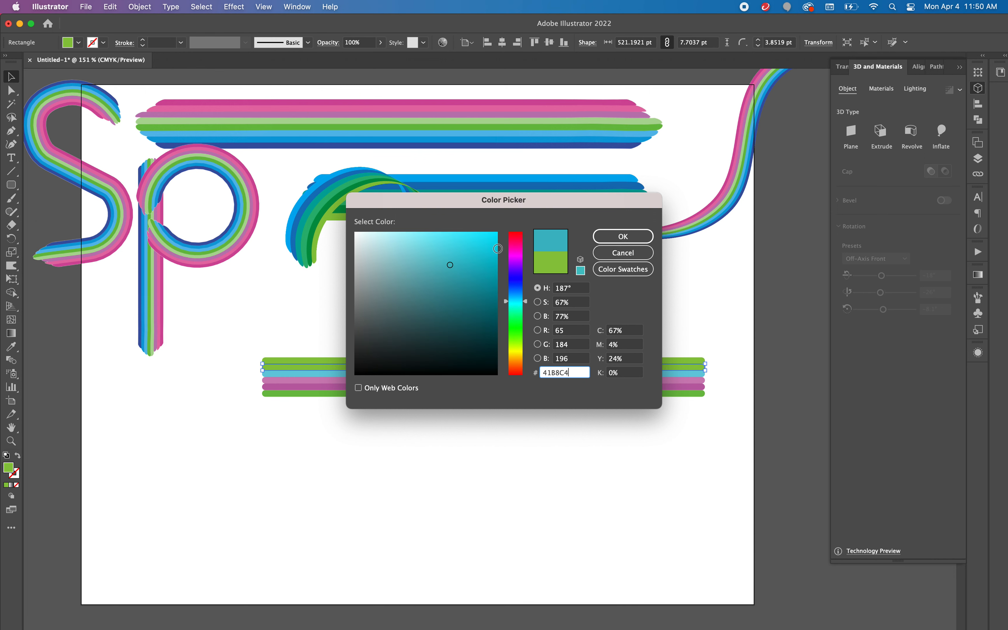
pyautogui.click(454, 236)
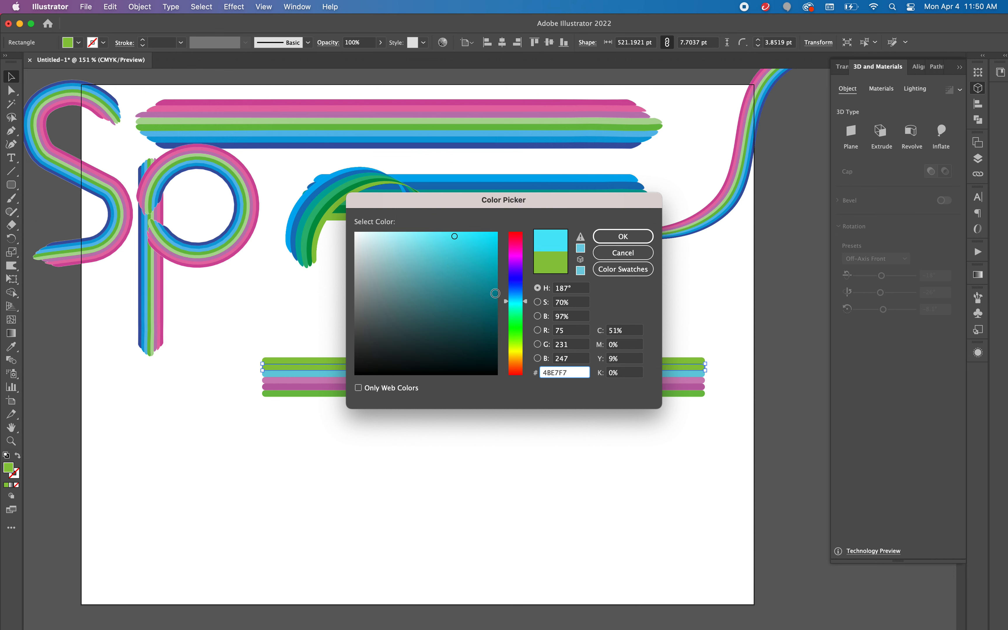
pyautogui.click(447, 234)
pyautogui.click(442, 232)
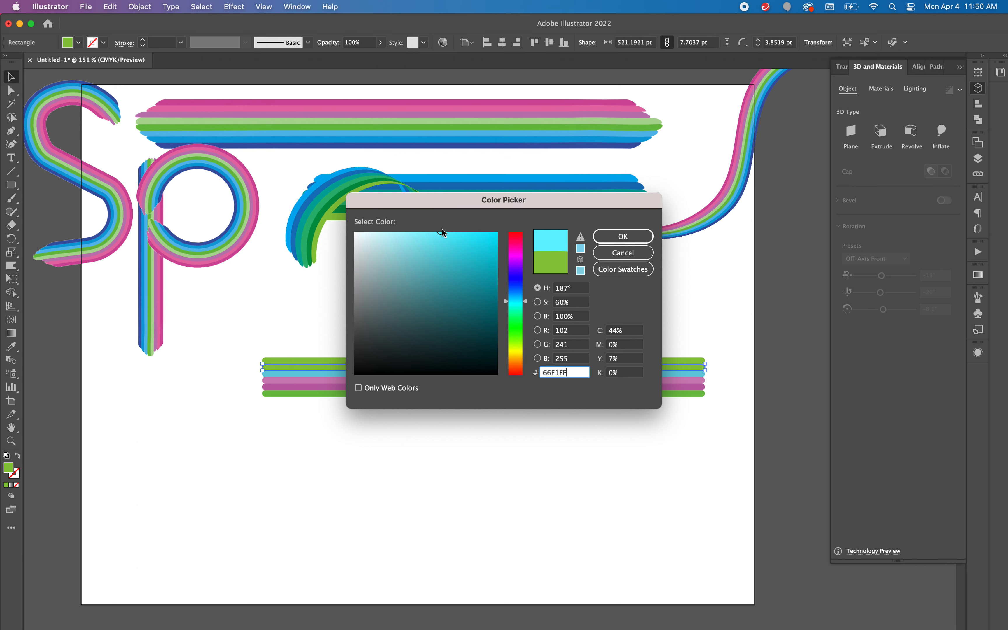
pyautogui.click(611, 237)
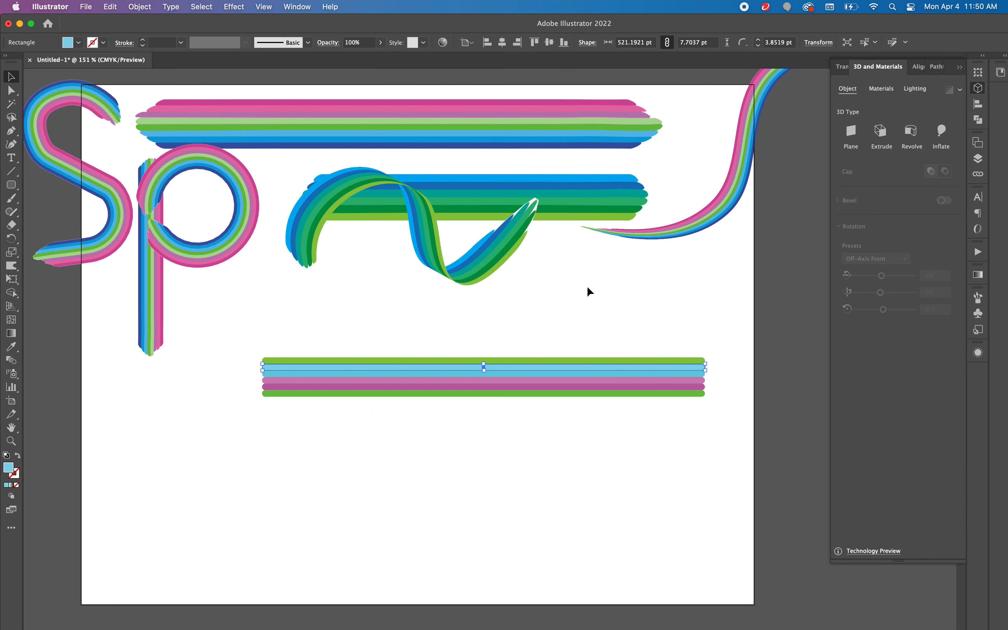
# Step: Fill the top stripe of the stack with purple 9A1AFF and deselect it
pyautogui.click(581, 361)
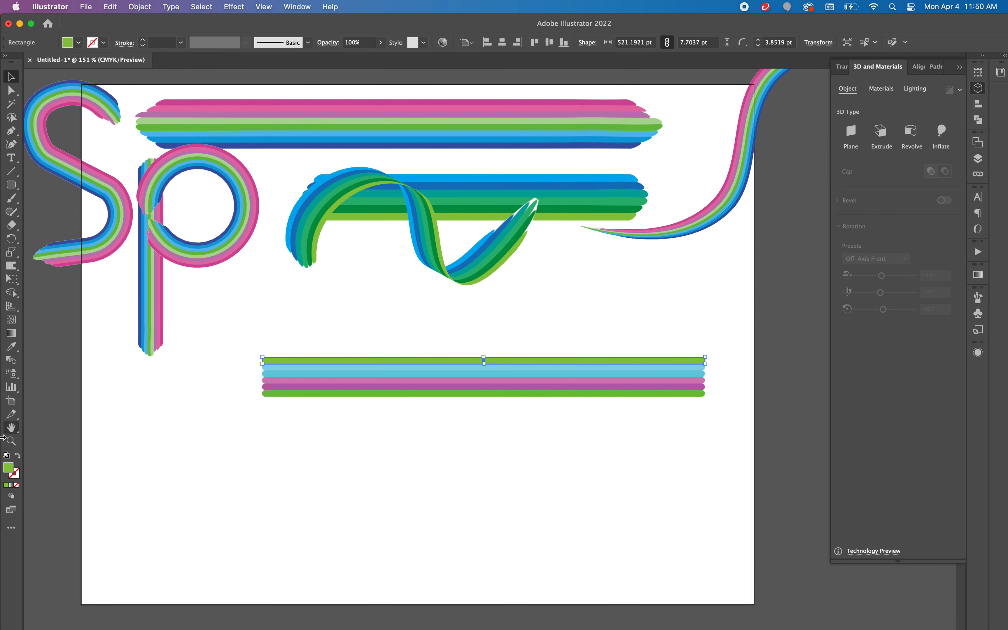
pyautogui.doubleClick(9, 469)
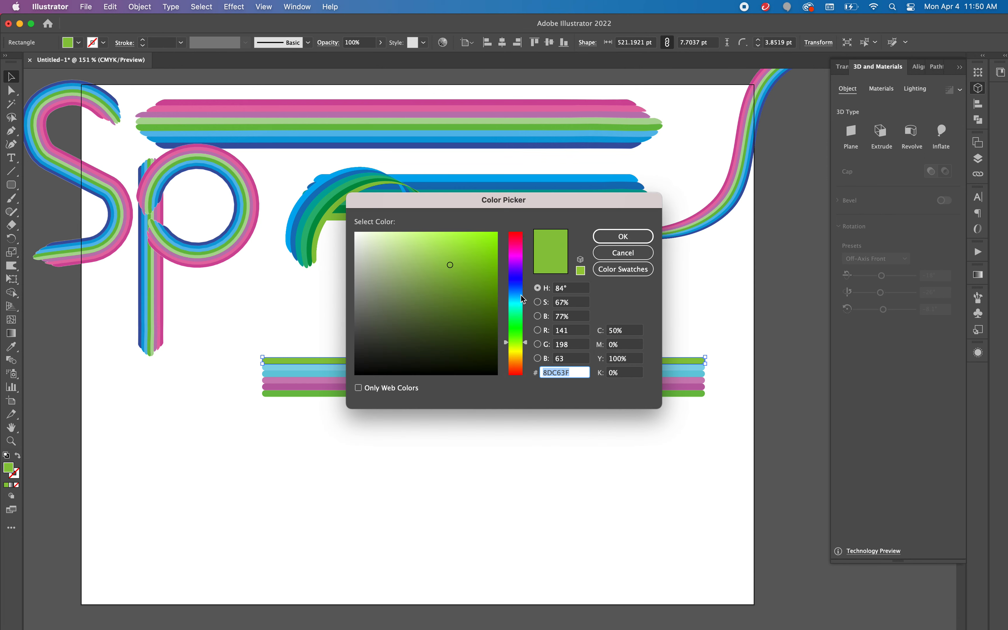
pyautogui.moveTo(519, 273); pyautogui.dragTo(521, 270)
pyautogui.moveTo(477, 242); pyautogui.dragTo(484, 232)
pyautogui.click(608, 236)
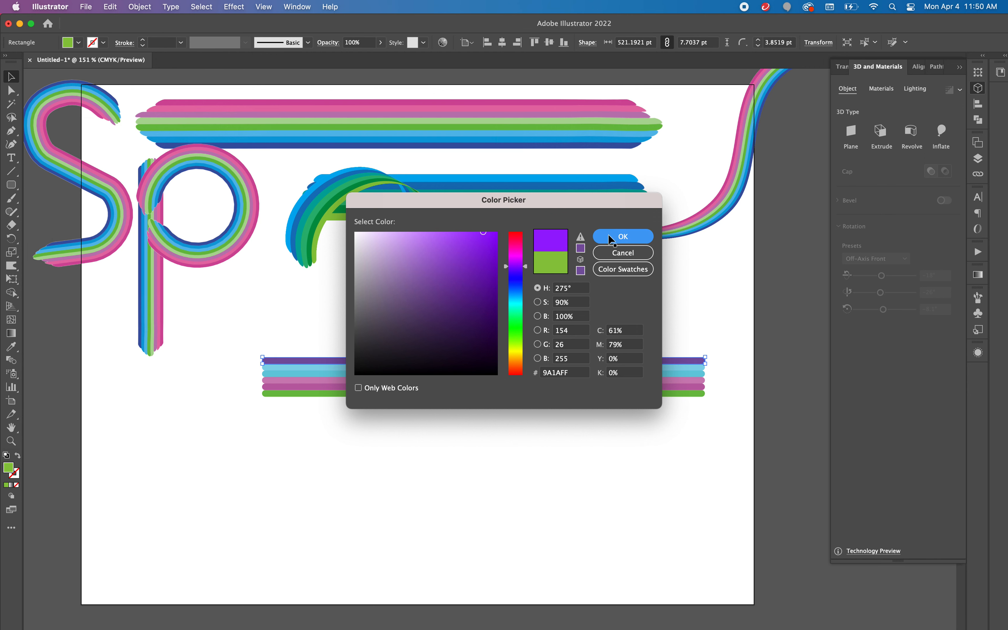
pyautogui.click(589, 318)
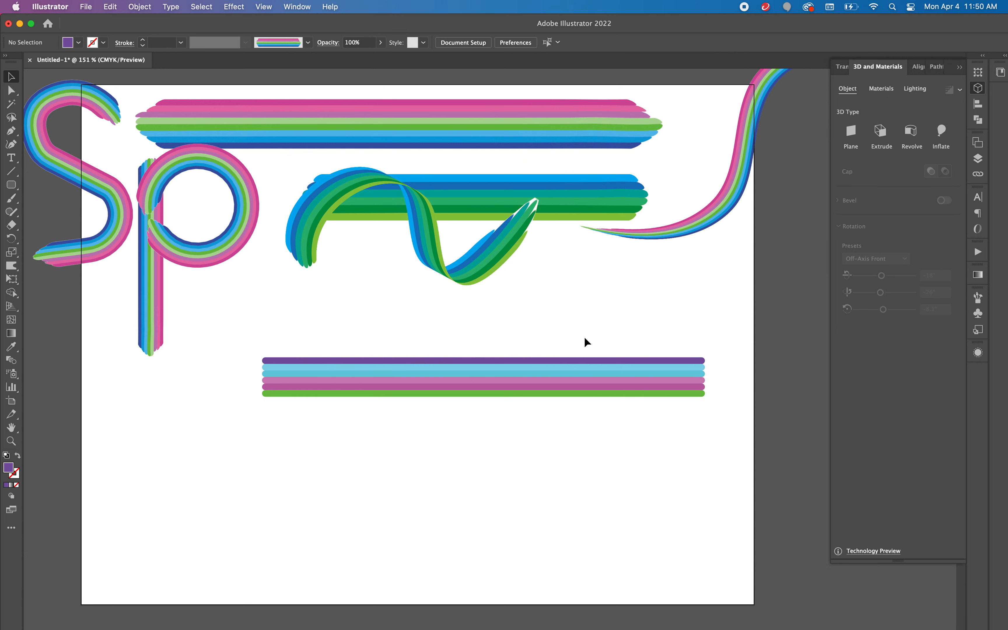
# Step: Rasterize all six stripes in CMYK at High (300 ppi) with a transparent background, and move the image to about X 427, Y 387 pt
pyautogui.moveTo(585, 412); pyautogui.dragTo(585, 411)
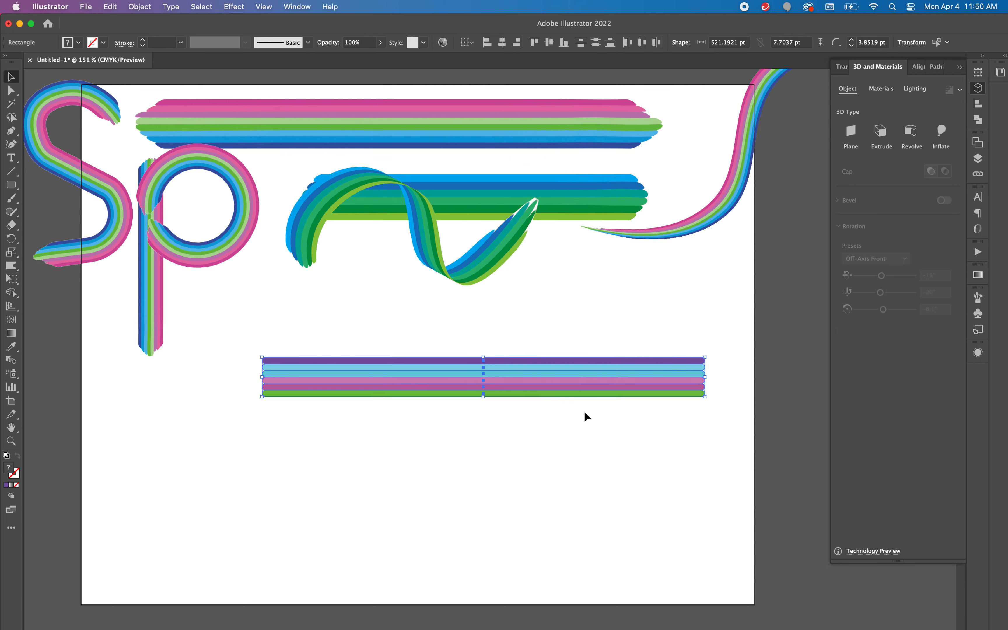
pyautogui.click(140, 7)
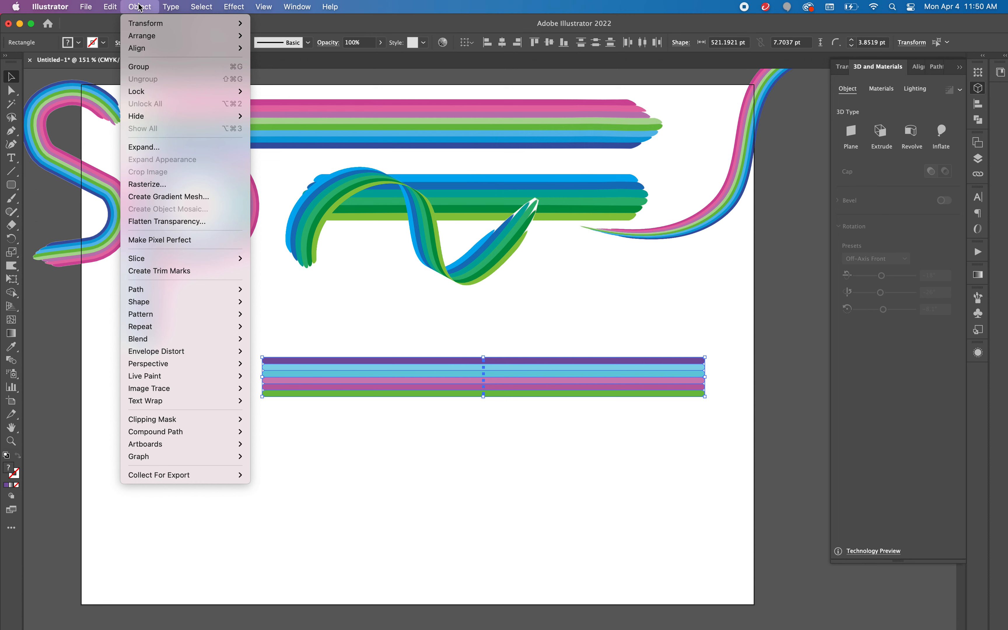
pyautogui.click(150, 184)
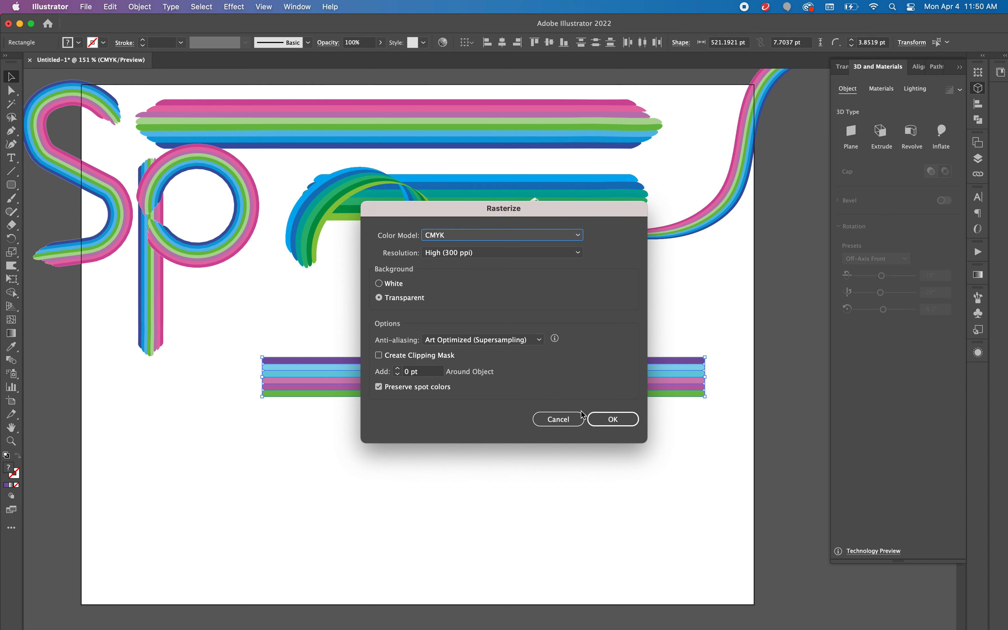
pyautogui.click(607, 424)
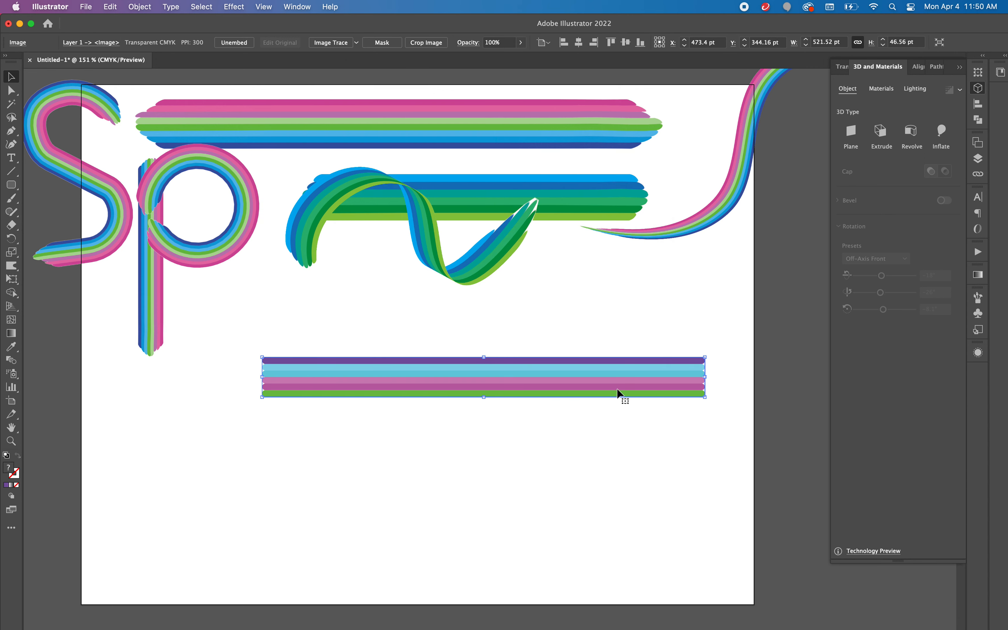
pyautogui.moveTo(609, 383); pyautogui.dragTo(570, 419)
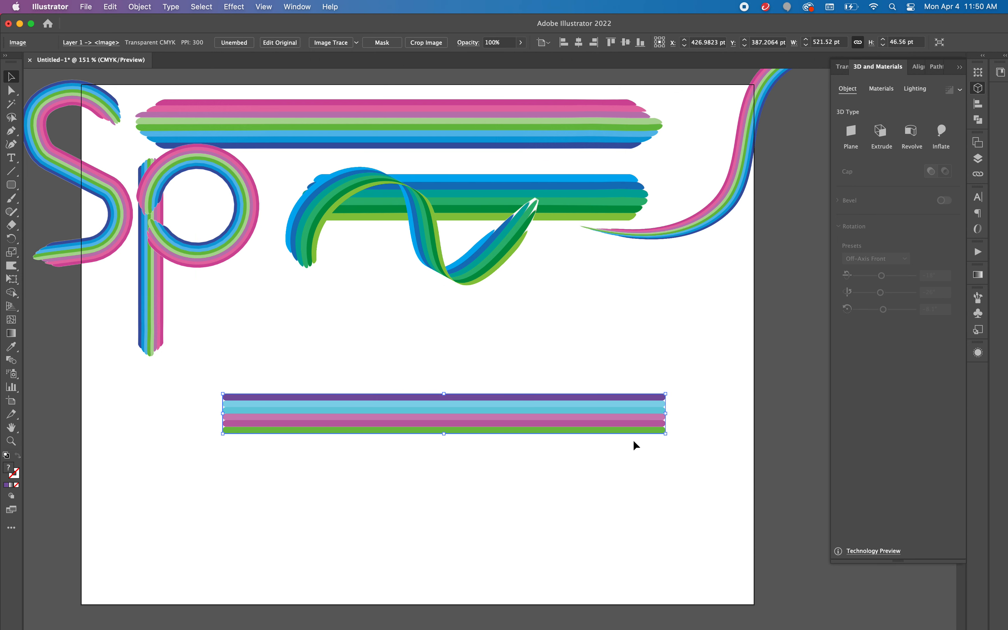
# Step: Warp both ends of the striped image outward into rounded, uneven brush-like tips, widening it to about 612 pt
pyautogui.click(9, 271)
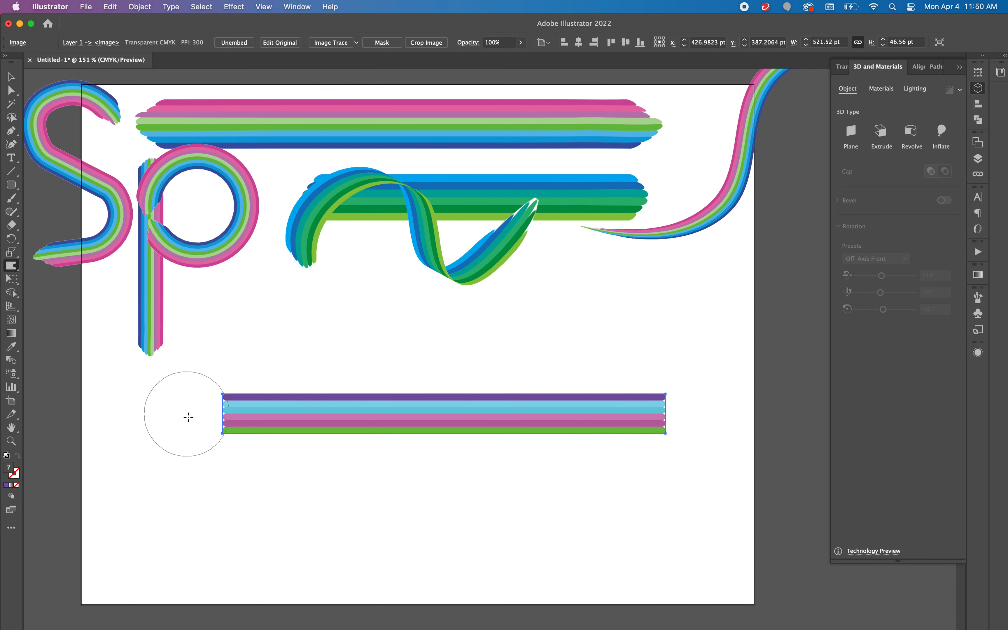
pyautogui.moveTo(228, 415)
pyautogui.mouseDown()
pyautogui.moveTo(162, 407)
pyautogui.moveTo(173, 410)
pyautogui.mouseUp()
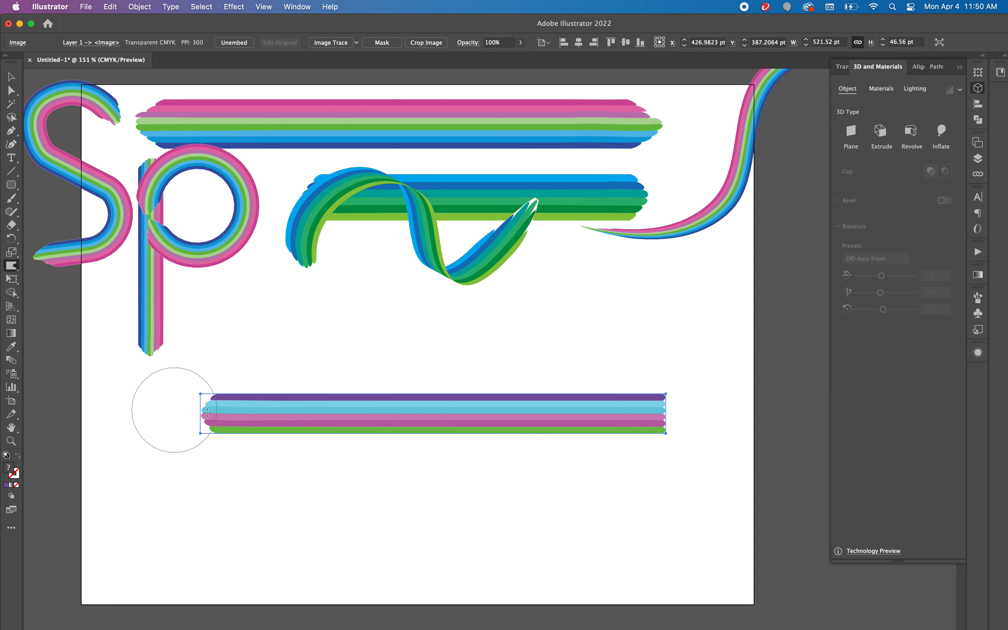
pyautogui.moveTo(663, 410); pyautogui.dragTo(719, 412)
pyautogui.moveTo(210, 417); pyautogui.dragTo(155, 414)
pyautogui.moveTo(675, 417); pyautogui.dragTo(703, 417)
pyautogui.click(10, 76)
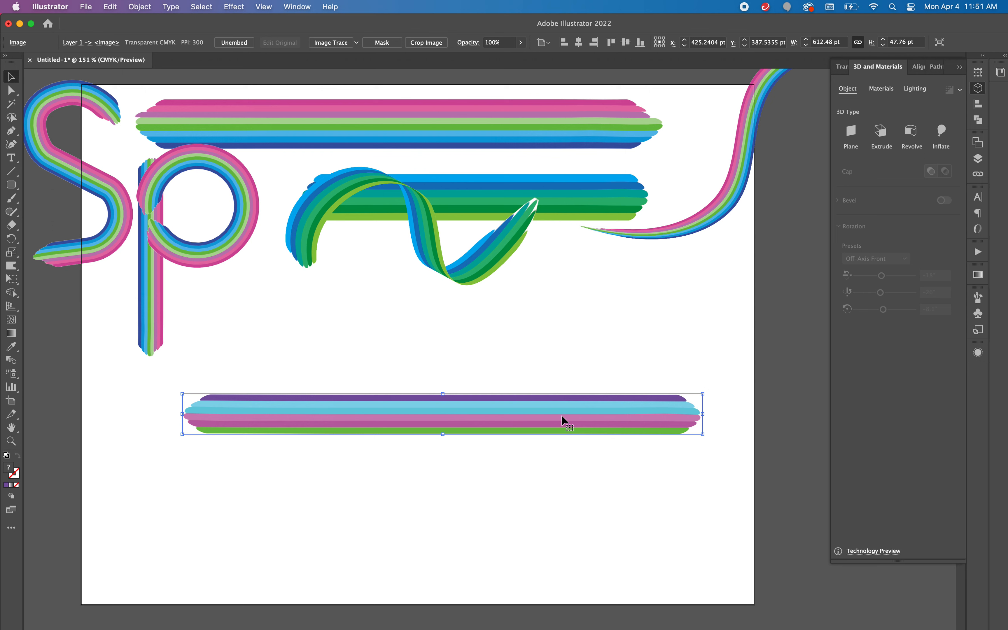
# Step: Create an art brush from the striped band, keeping the default options of fixed width and stretch to fit stroke length
pyautogui.click(979, 297)
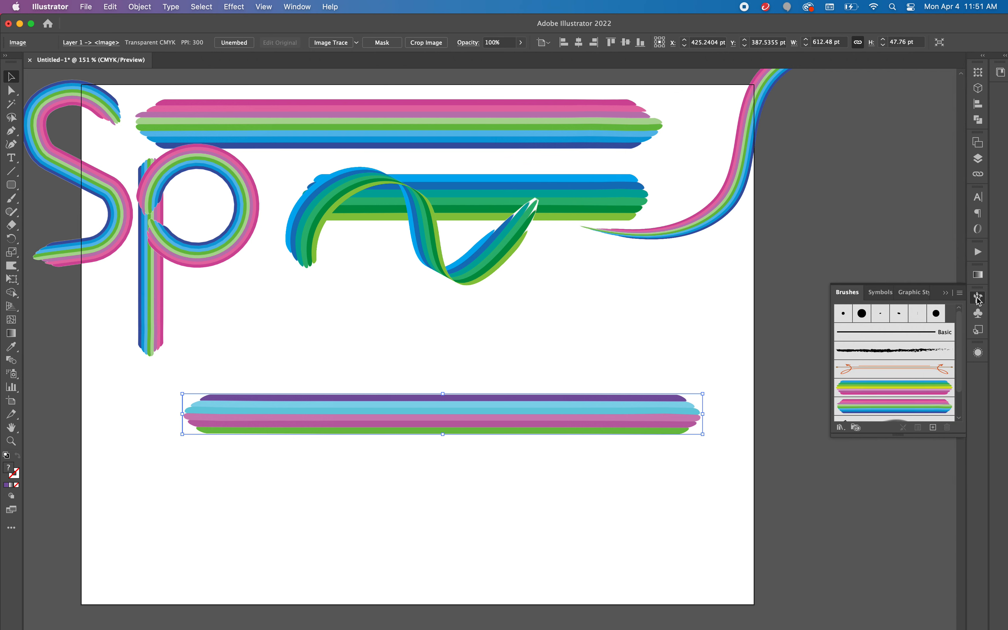
pyautogui.moveTo(579, 415); pyautogui.dragTo(856, 390)
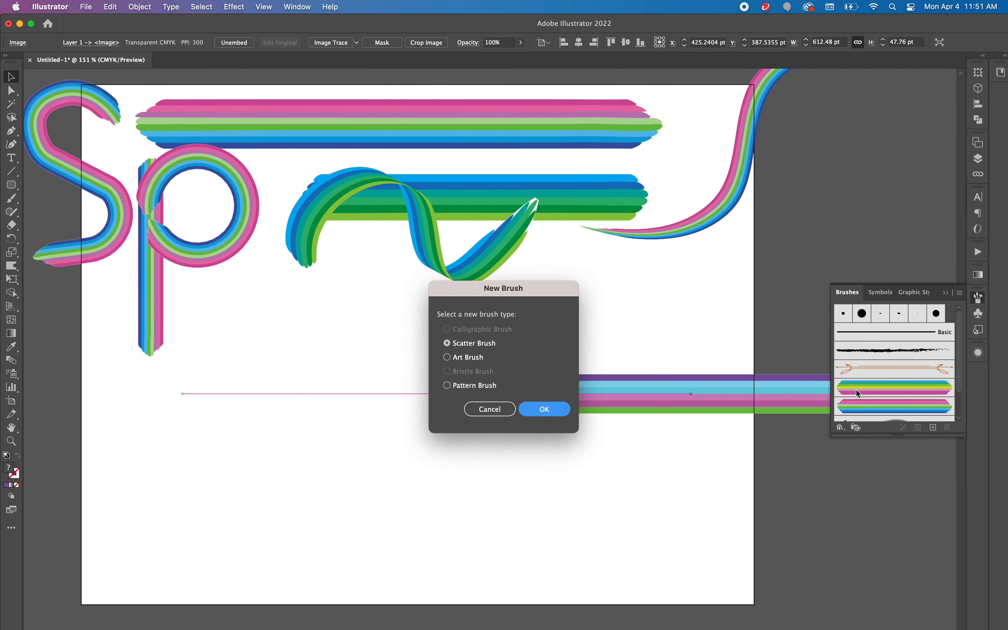
pyautogui.click(470, 359)
pyautogui.click(546, 409)
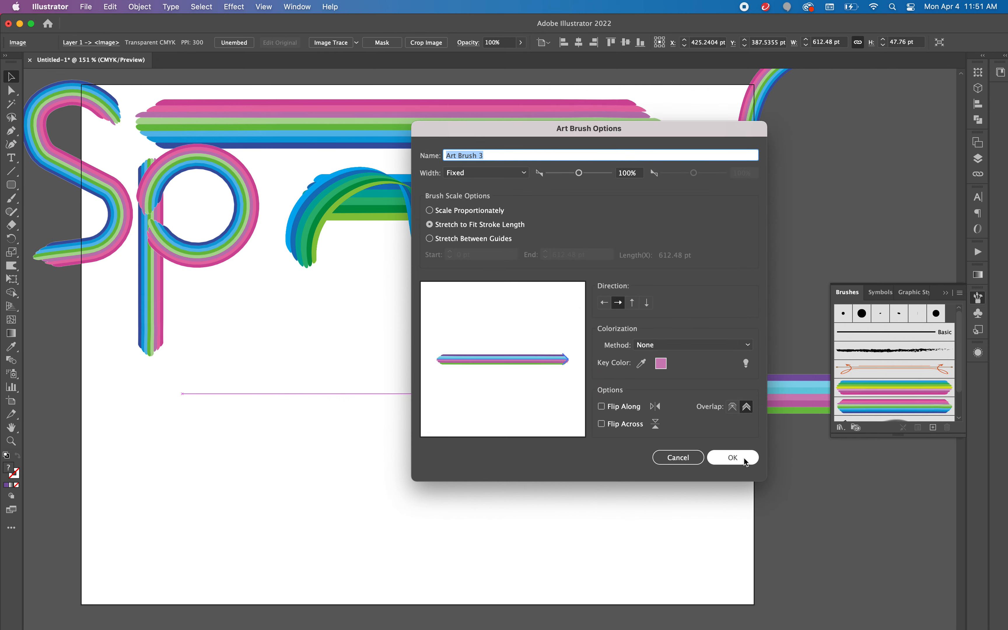
pyautogui.click(741, 457)
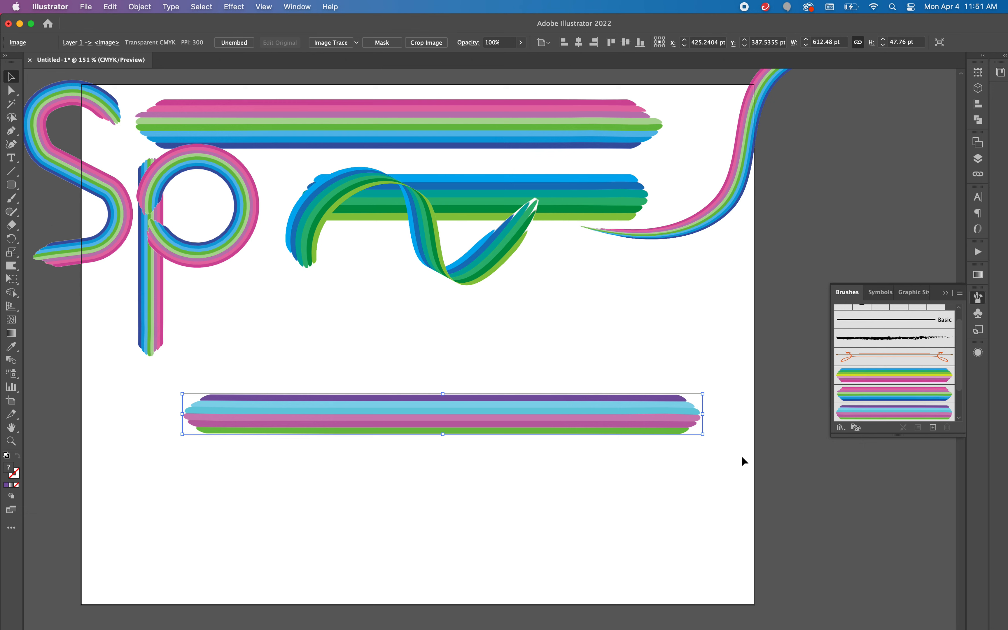
# Step: Save the striped band as a static symbol named New Symbol 3
pyautogui.click(979, 316)
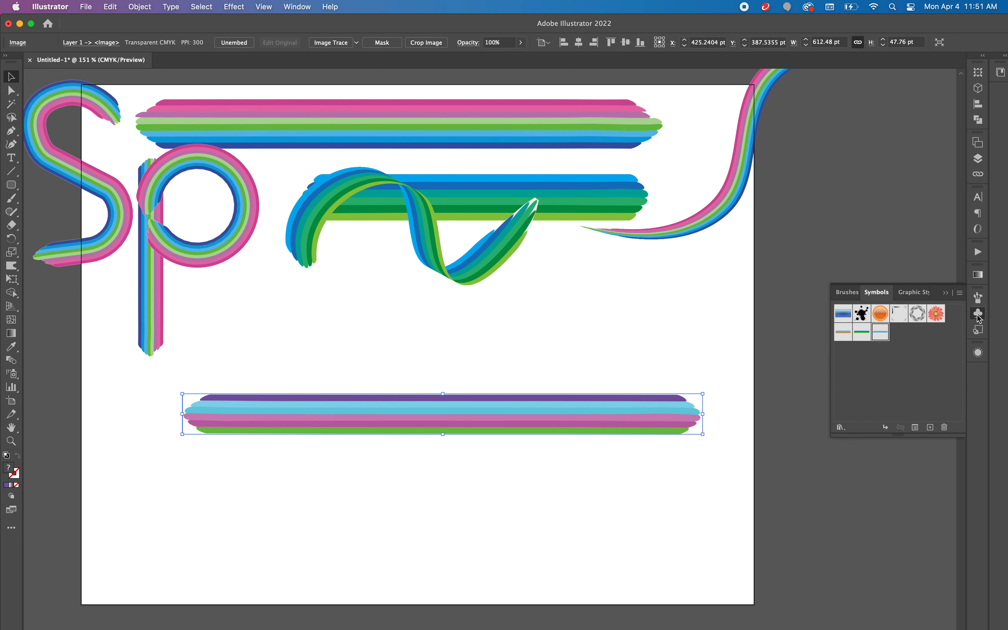
pyautogui.moveTo(522, 418); pyautogui.dragTo(855, 378)
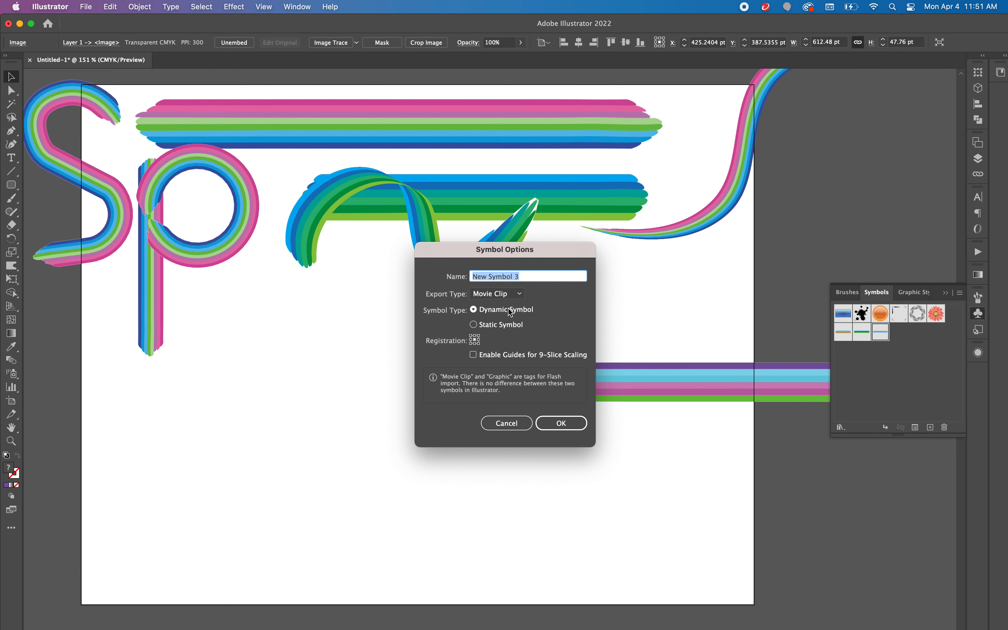
pyautogui.click(497, 294)
pyautogui.click(500, 309)
pyautogui.click(492, 328)
pyautogui.click(570, 429)
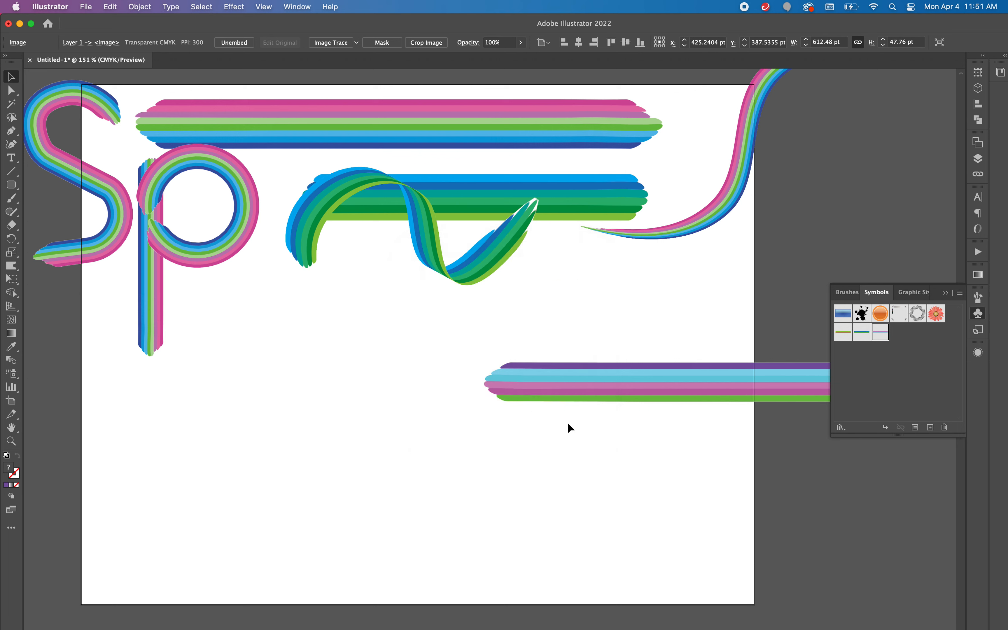
pyautogui.click(946, 293)
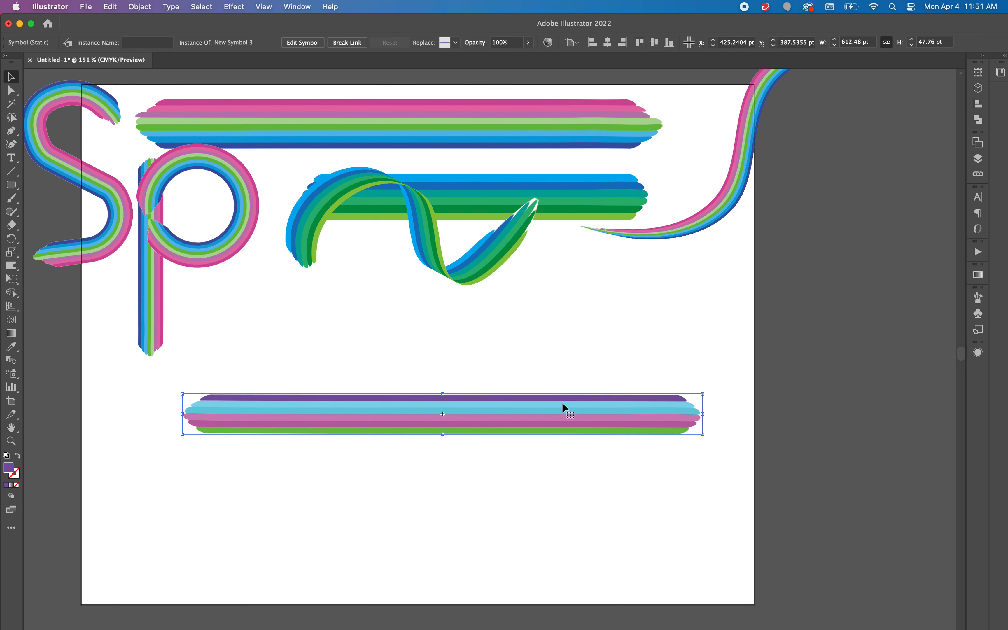
# Step: Delete the striped band and draw an open S-shaped path about 164 pt wide and 234 pt high with the Curvature tool
pyautogui.press('Delete')
pyautogui.click(11, 144)
pyautogui.click(474, 365)
pyautogui.click(367, 425)
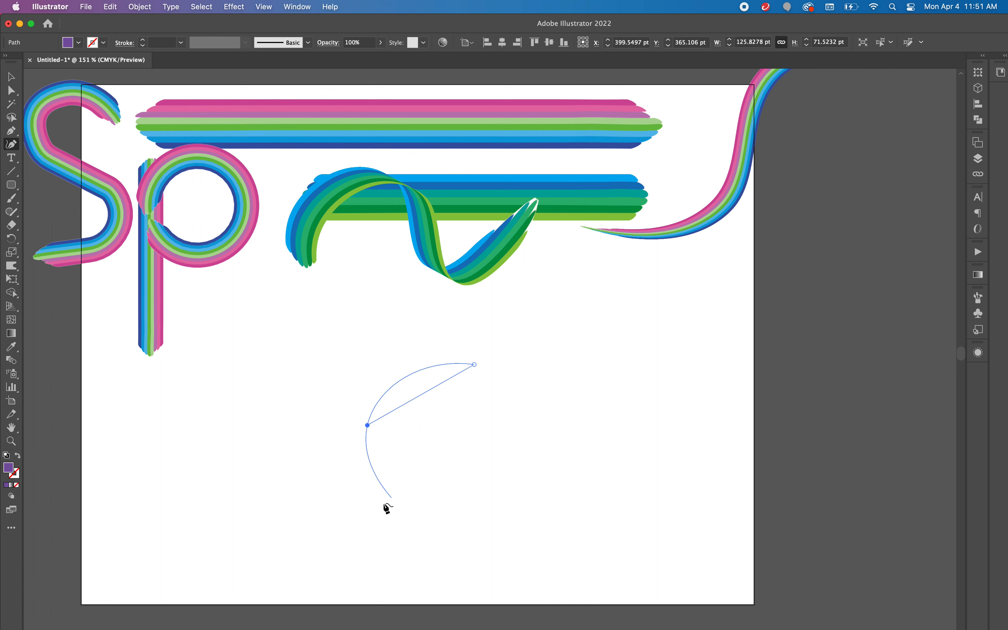
pyautogui.click(429, 499)
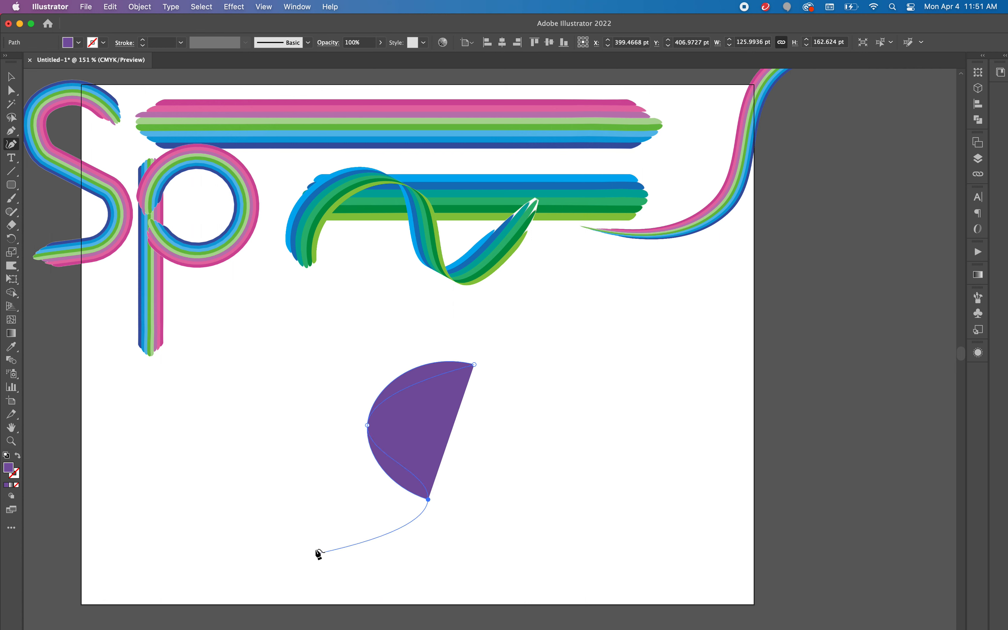
pyautogui.click(336, 564)
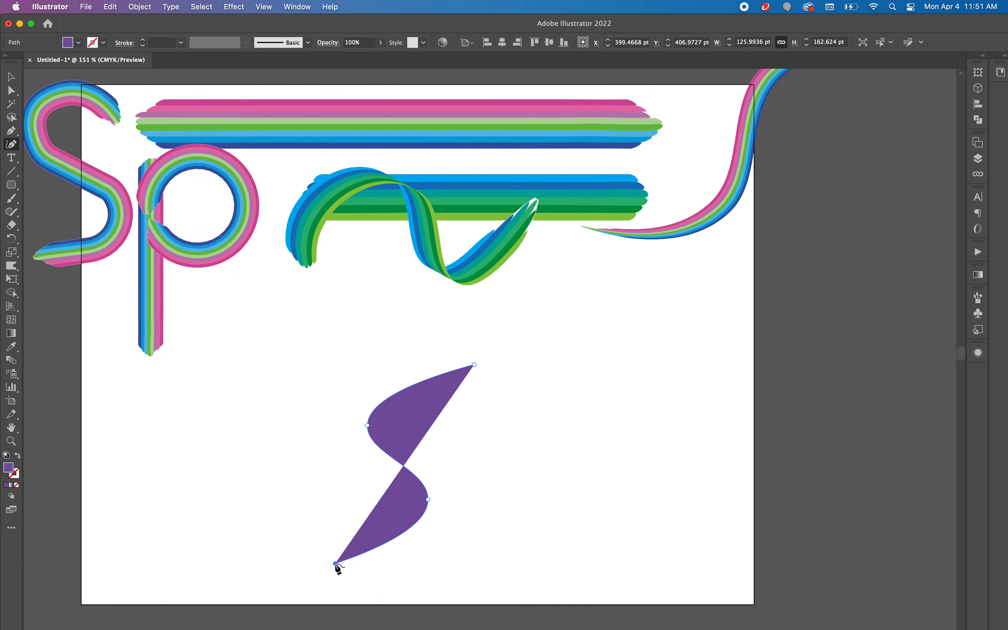
# Step: Swap the S-shaped path's fill and stroke, and apply the purple, cyan, pink and green striped brush Art Brush 3
pyautogui.click(18, 456)
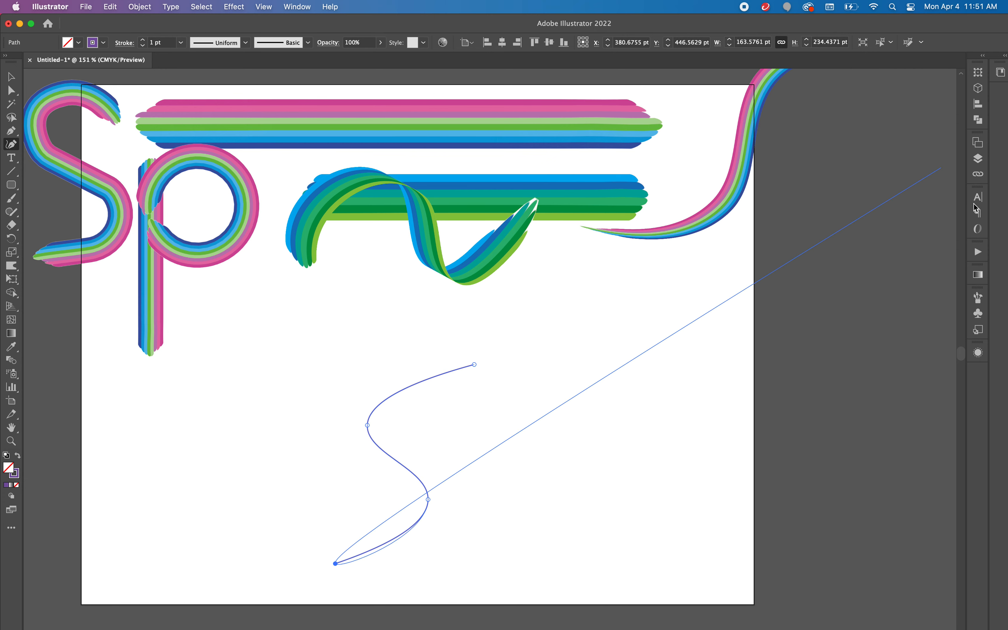
pyautogui.click(978, 297)
pyautogui.click(927, 414)
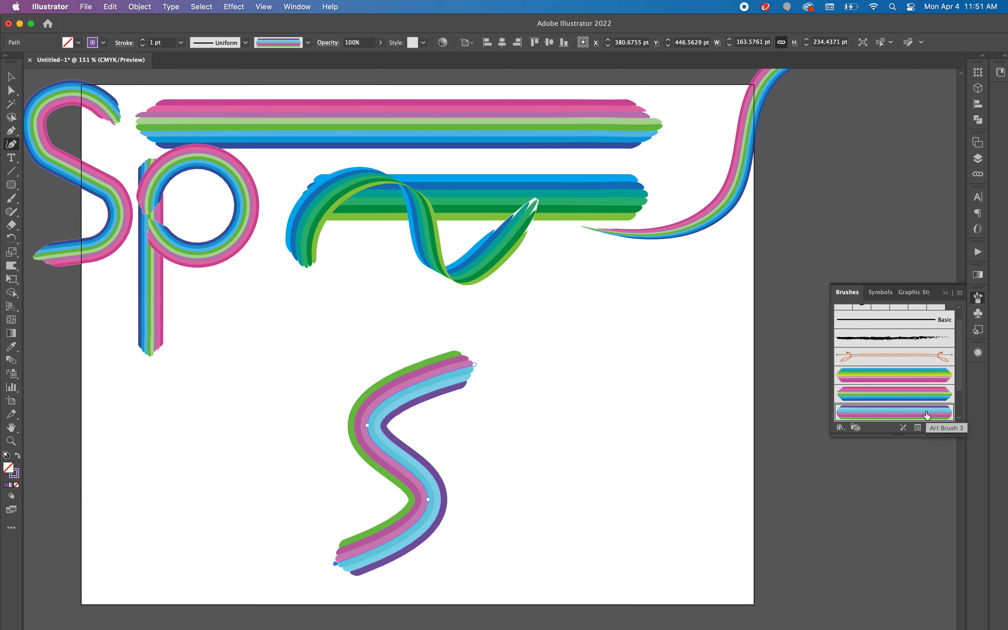
# Step: Reshape the upper half of the striped S by raising its end handle and shifting the upper bend's anchor up and right
pyautogui.click(11, 90)
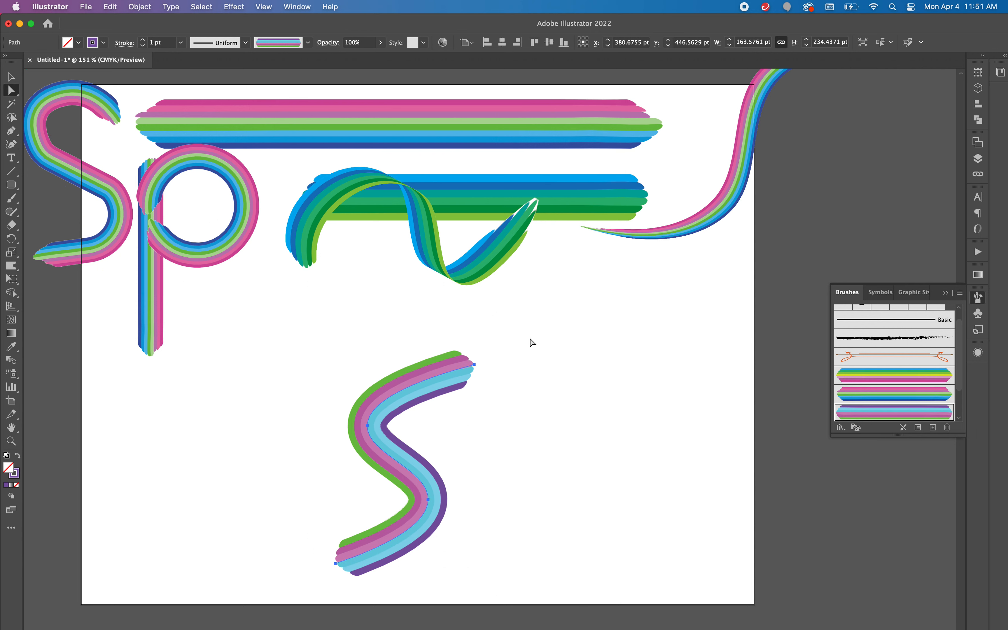
pyautogui.moveTo(474, 364)
pyautogui.mouseDown()
pyautogui.moveTo(478, 391)
pyautogui.moveTo(473, 362)
pyautogui.mouseUp()
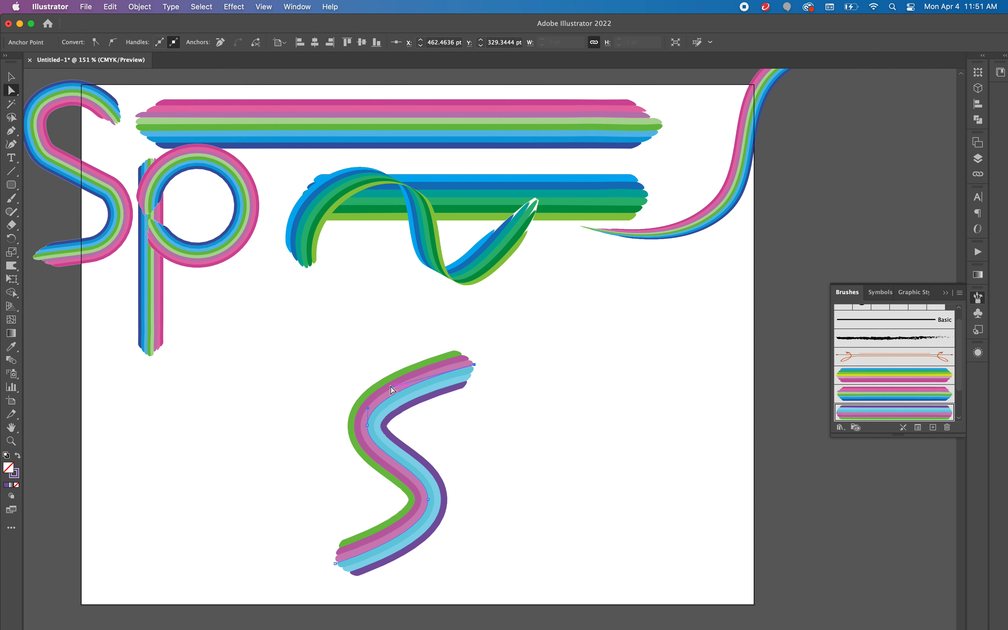
pyautogui.moveTo(391, 387)
pyautogui.mouseDown()
pyautogui.moveTo(393, 342)
pyautogui.moveTo(384, 337)
pyautogui.mouseUp()
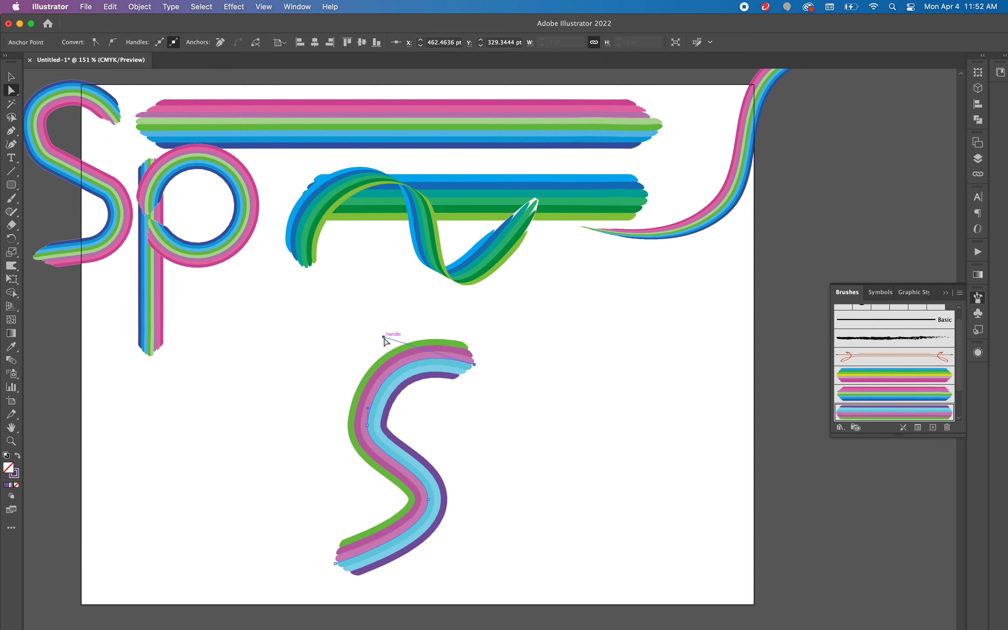
pyautogui.moveTo(368, 426)
pyautogui.mouseDown()
pyautogui.moveTo(389, 432)
pyautogui.moveTo(373, 402)
pyautogui.mouseUp()
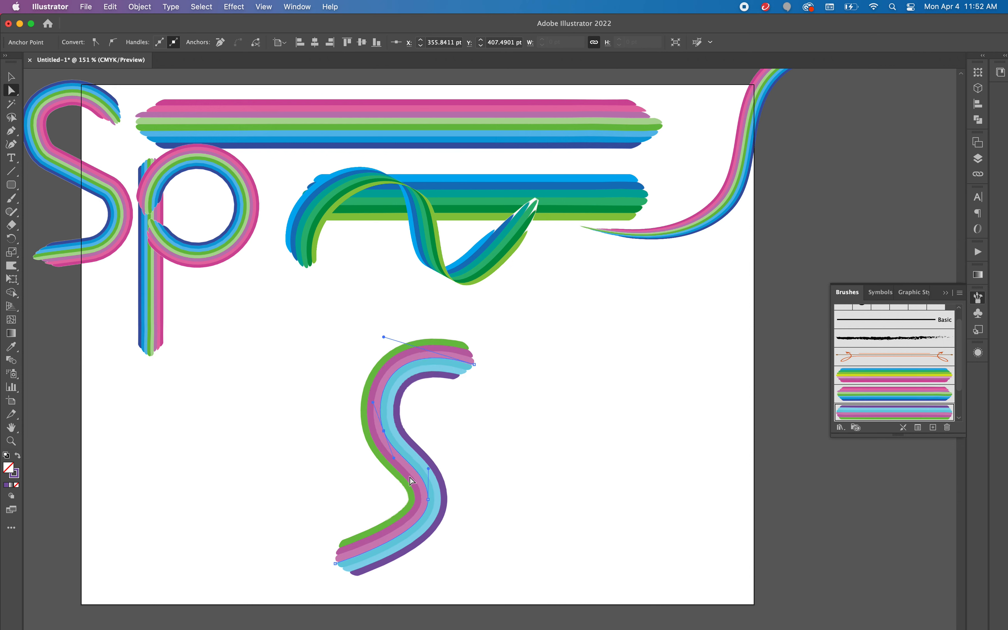
# Step: Move the striped S over the artboard's left edge to about X 7, Y 277 pt, and the green wavy stroke to about X 404, Y 101 pt
pyautogui.click(10, 77)
pyautogui.moveTo(357, 424)
pyautogui.mouseDown()
pyautogui.moveTo(282, 382)
pyautogui.moveTo(237, 371)
pyautogui.mouseUp()
pyautogui.moveTo(435, 270)
pyautogui.mouseDown()
pyautogui.moveTo(441, 376)
pyautogui.moveTo(456, 384)
pyautogui.moveTo(447, 206)
pyautogui.moveTo(437, 213)
pyautogui.mouseUp()
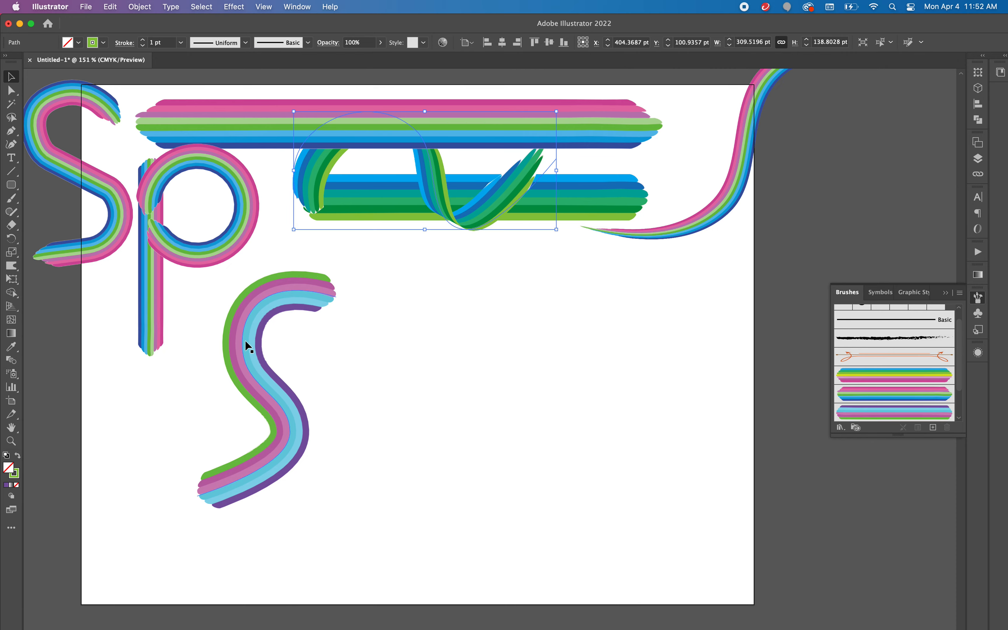
pyautogui.moveTo(245, 339)
pyautogui.mouseDown()
pyautogui.moveTo(234, 192)
pyautogui.moveTo(165, 202)
pyautogui.moveTo(83, 242)
pyautogui.moveTo(81, 272)
pyautogui.moveTo(144, 271)
pyautogui.moveTo(95, 244)
pyautogui.moveTo(98, 267)
pyautogui.moveTo(178, 235)
pyautogui.moveTo(78, 243)
pyautogui.moveTo(66, 267)
pyautogui.mouseUp()
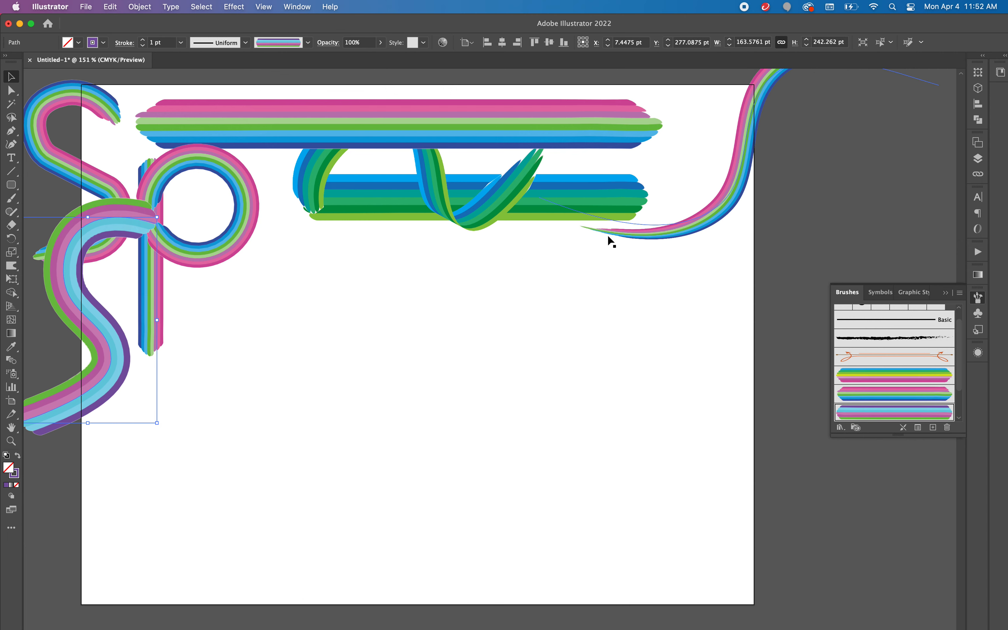
pyautogui.moveTo(705, 225)
pyautogui.mouseDown()
pyautogui.moveTo(471, 378)
pyautogui.moveTo(695, 182)
pyautogui.moveTo(662, 220)
pyautogui.mouseUp()
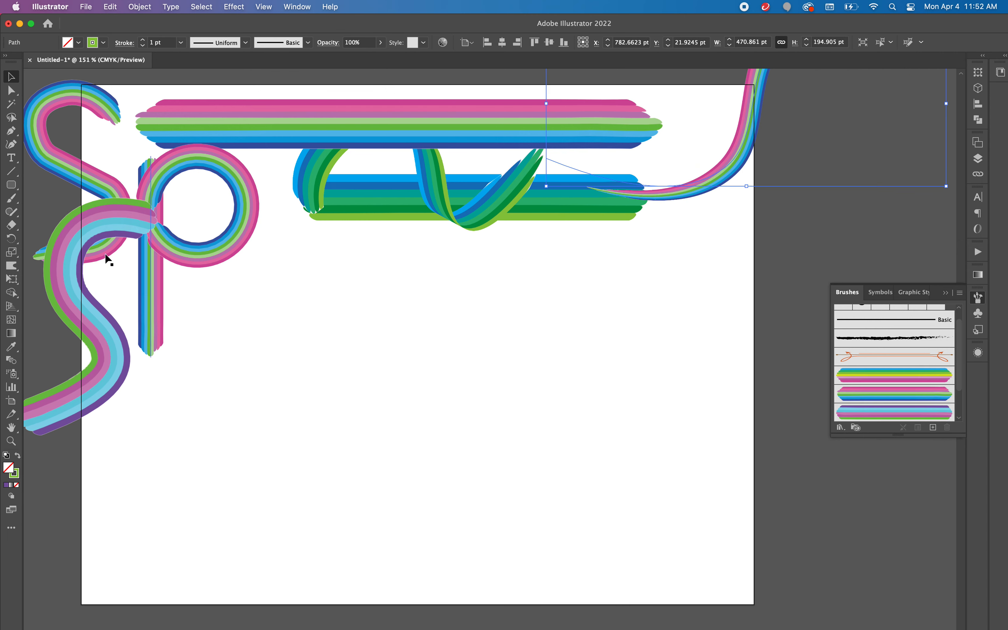
pyautogui.click(12, 144)
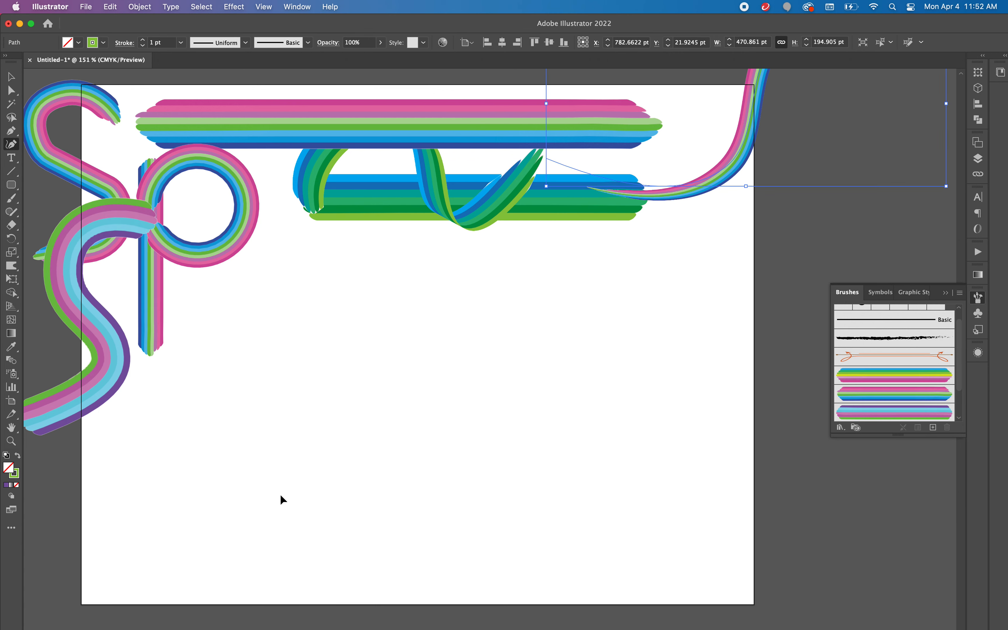
pyautogui.press('super+z')
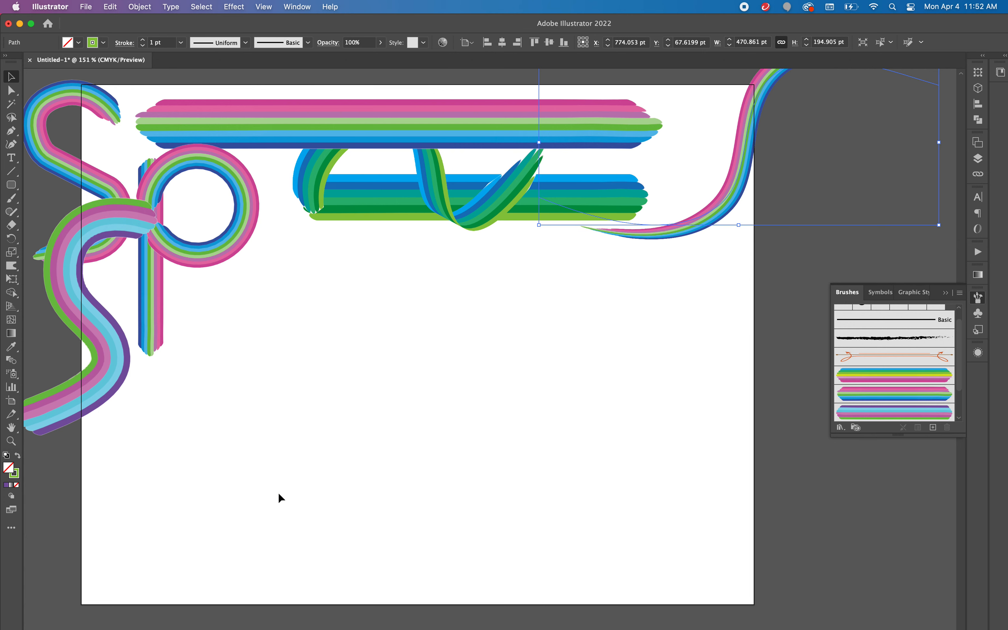
# Step: Draw an open four-point curve about 279 pt wide and 295 pt high in the empty lower artboard area with the Curvature tool
pyautogui.click(279, 494)
pyautogui.click(12, 145)
pyautogui.click(506, 318)
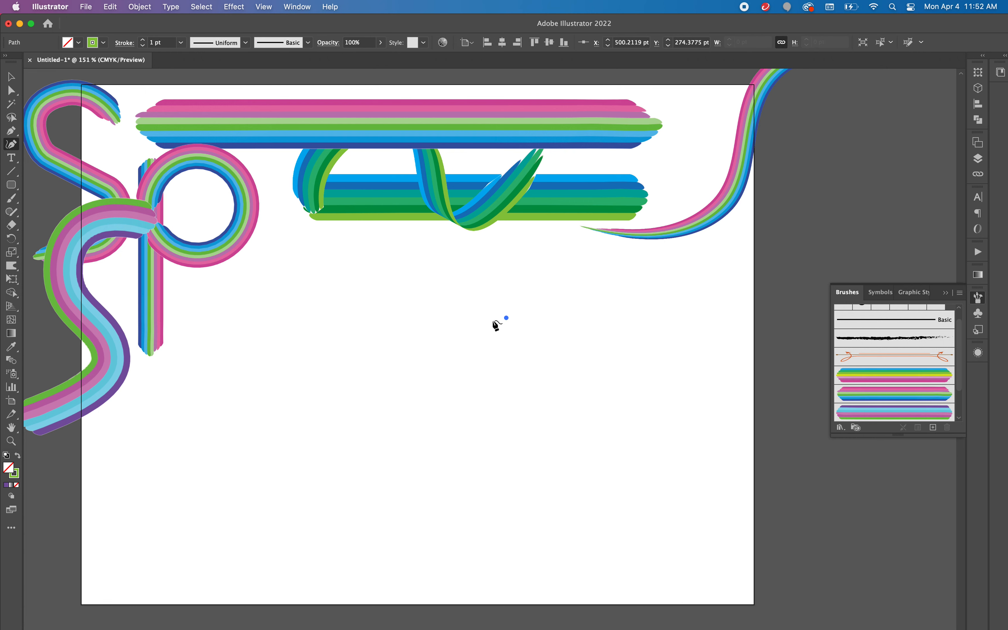
pyautogui.click(438, 421)
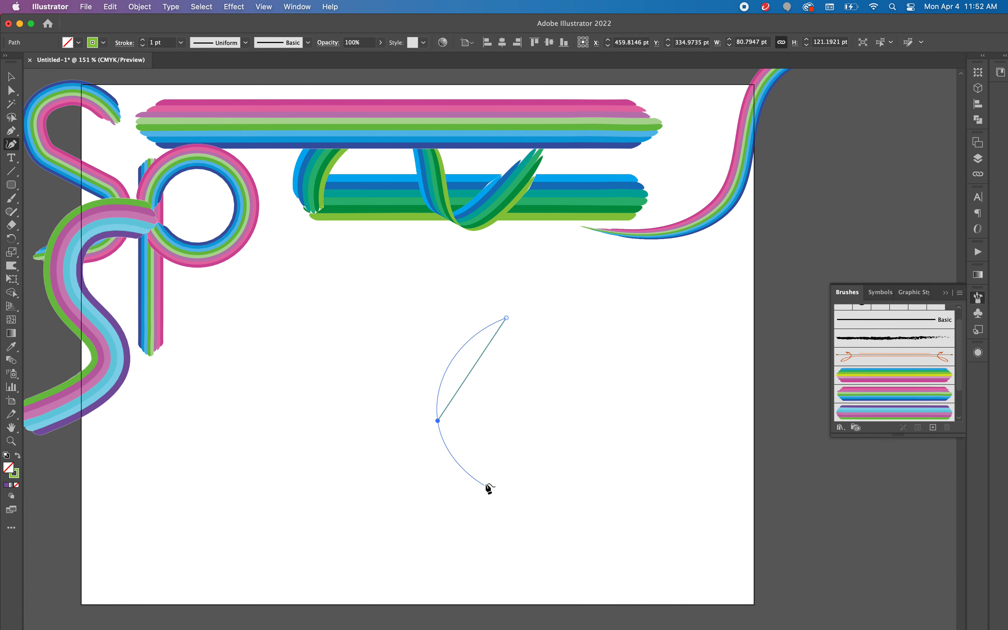
pyautogui.click(432, 509)
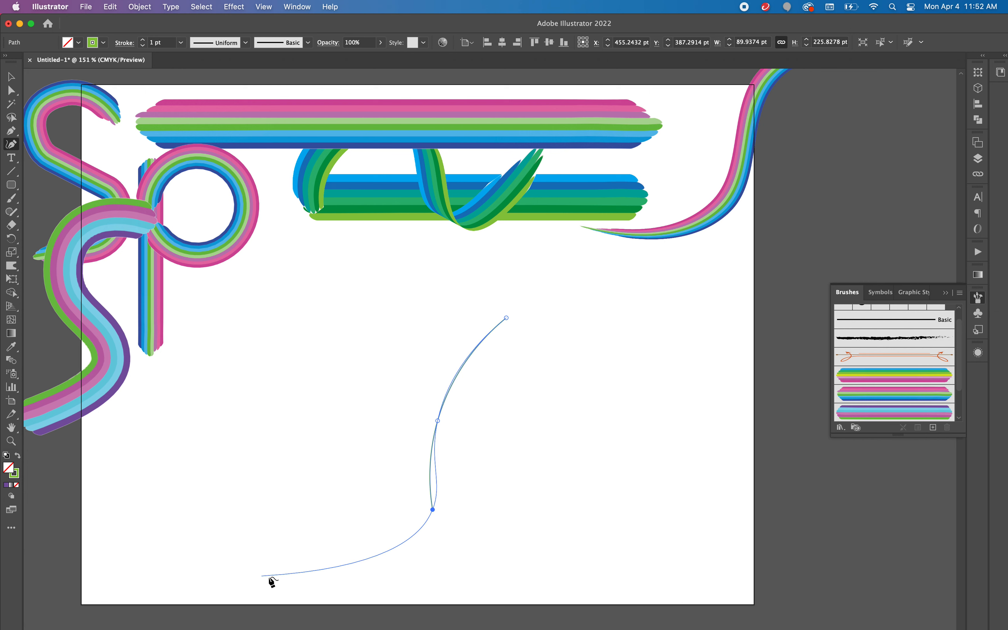
pyautogui.click(270, 568)
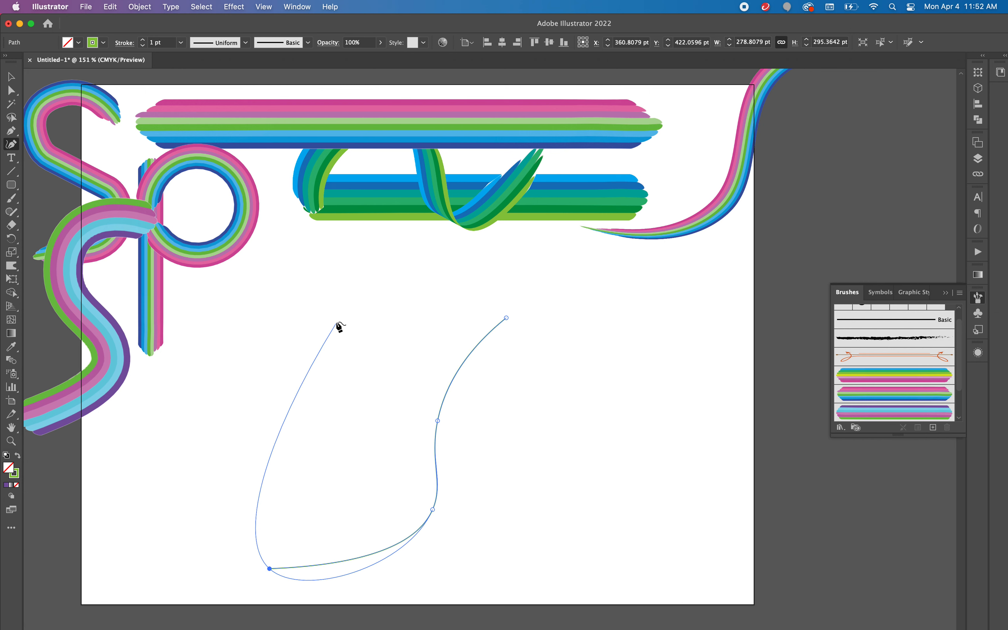
# Step: Display the symbol library and move the new curve to about X 383, Y 374 pt
pyautogui.click(982, 315)
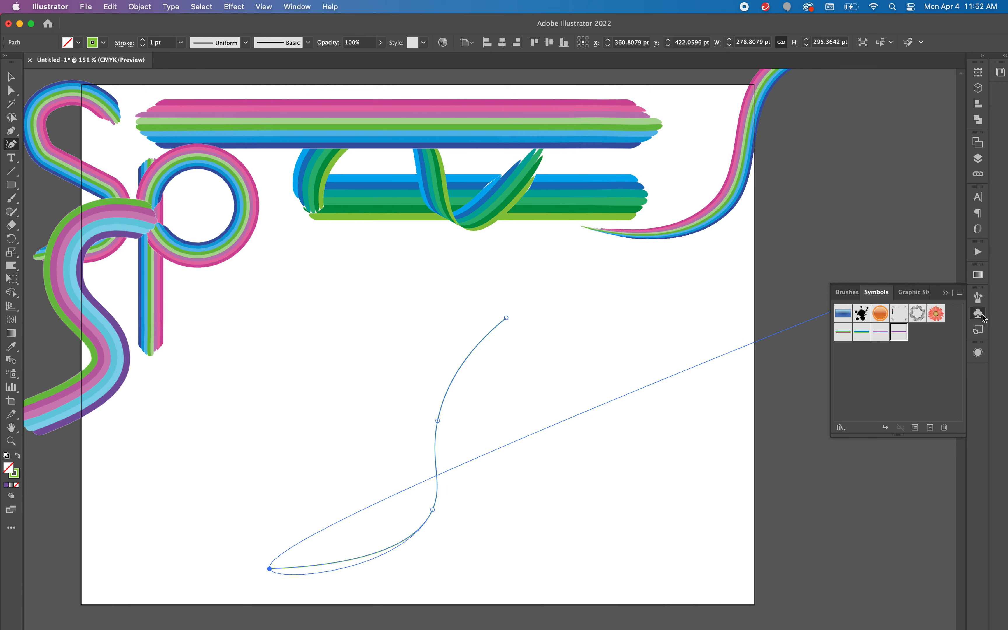
pyautogui.click(12, 78)
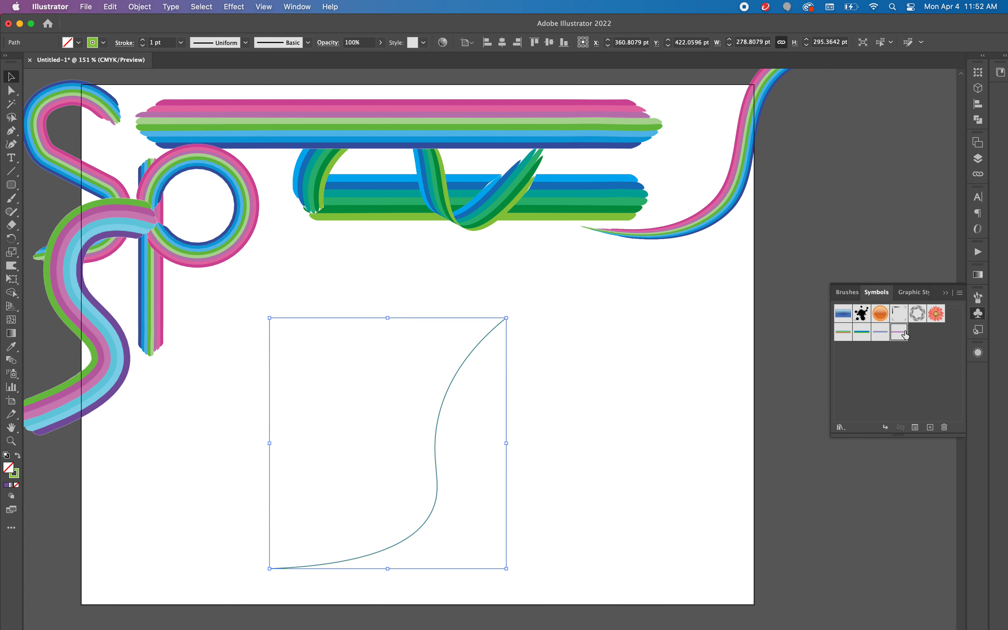
pyautogui.moveTo(435, 433); pyautogui.dragTo(454, 392)
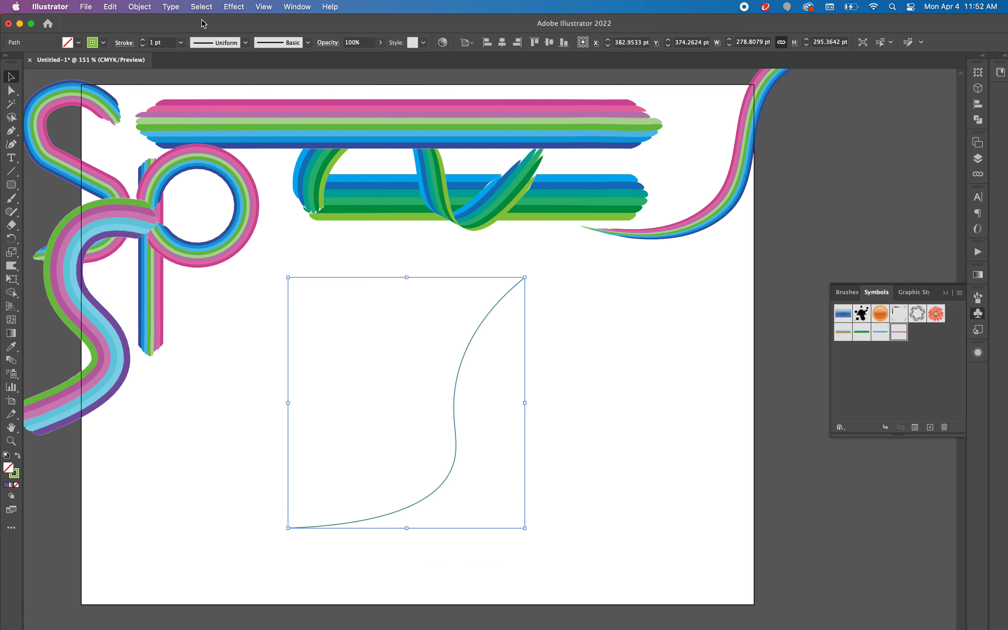
# Step: Apply the classic 3D Extrude & Bevel effect to the curve with 50 pt depth and custom rotation of 42°, 28° and 6°
pyautogui.click(234, 7)
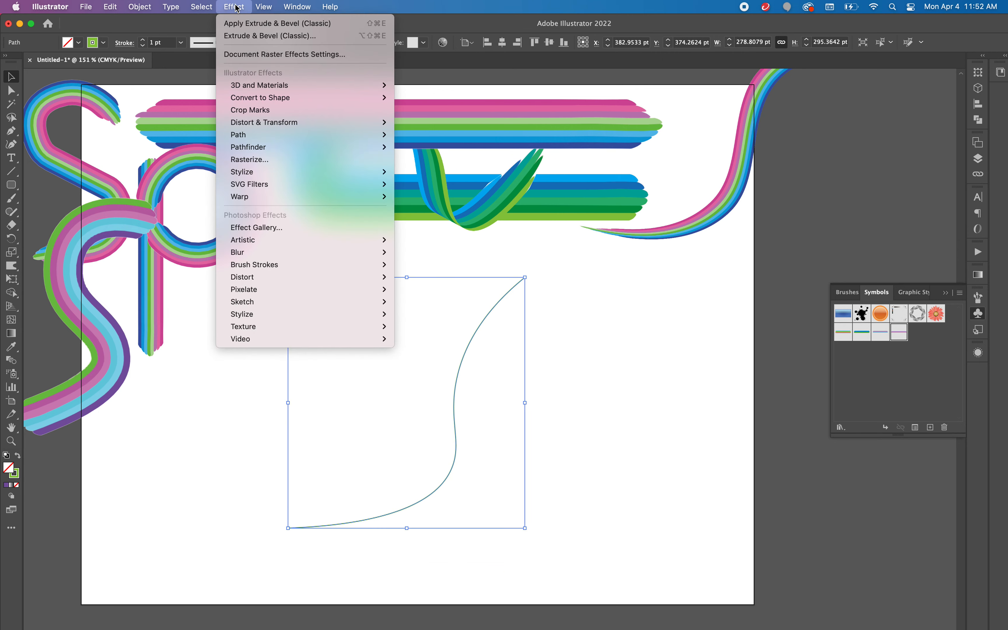
pyautogui.moveTo(264, 89)
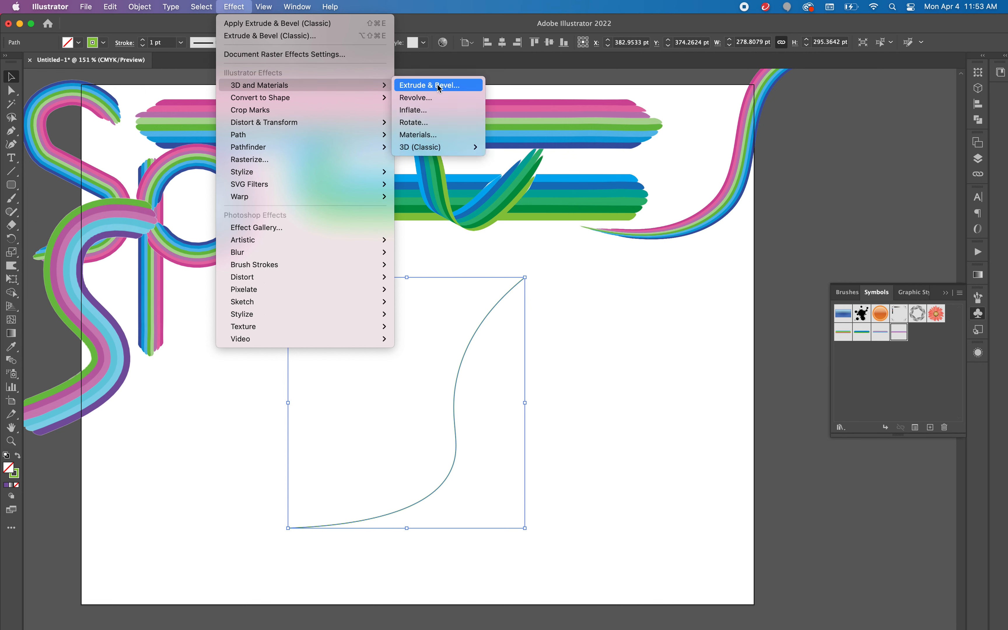
pyautogui.moveTo(445, 151)
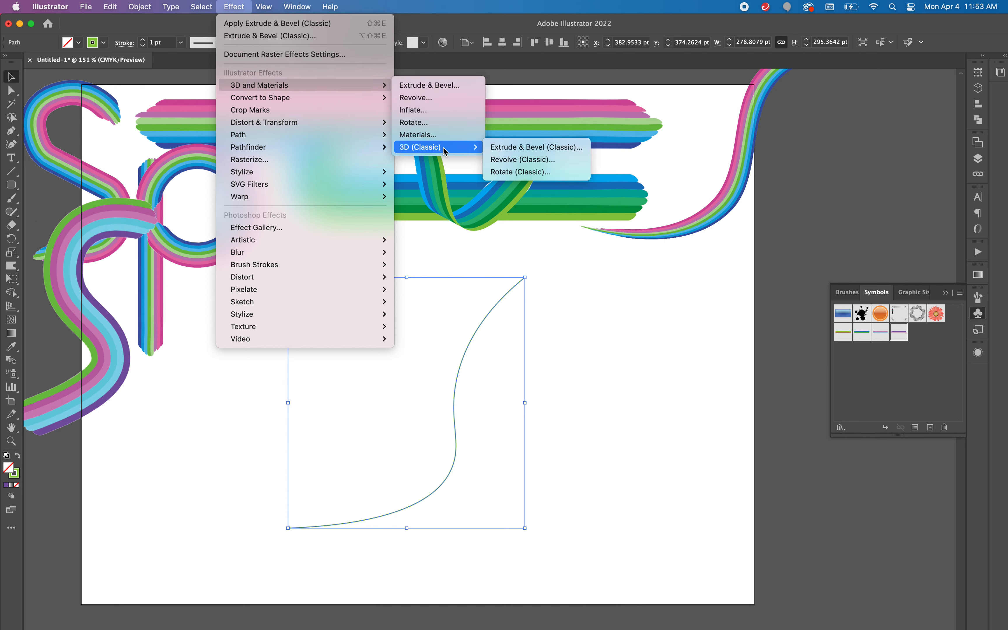
pyautogui.click(505, 147)
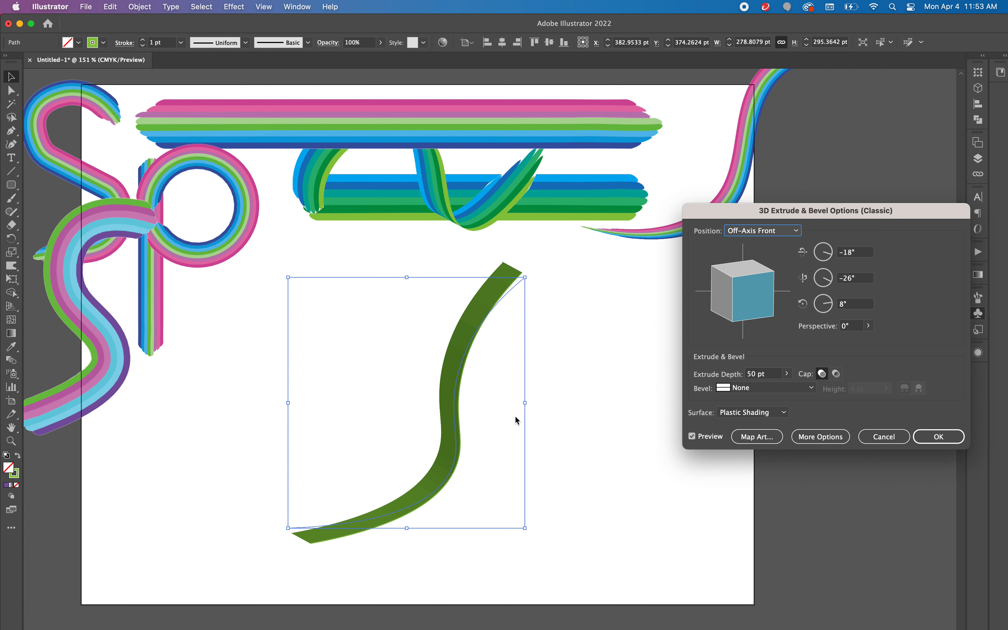
pyautogui.moveTo(756, 314); pyautogui.dragTo(725, 274)
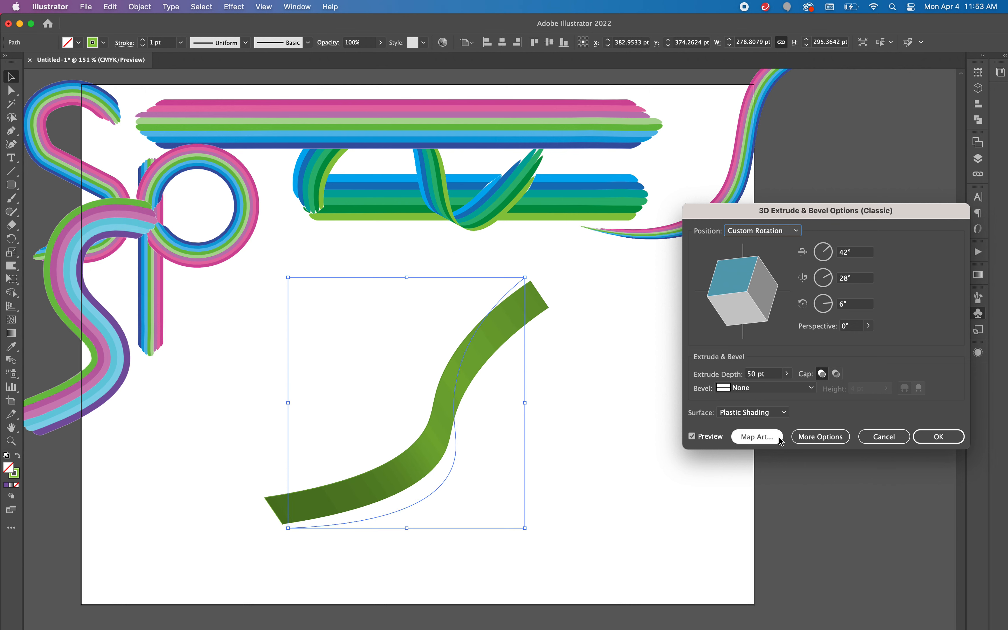
# Step: Map New Symbol 3 onto surface 3 of 6 of the extrusion, scaled to fit with invisible geometry, and apply the effect
pyautogui.click(768, 438)
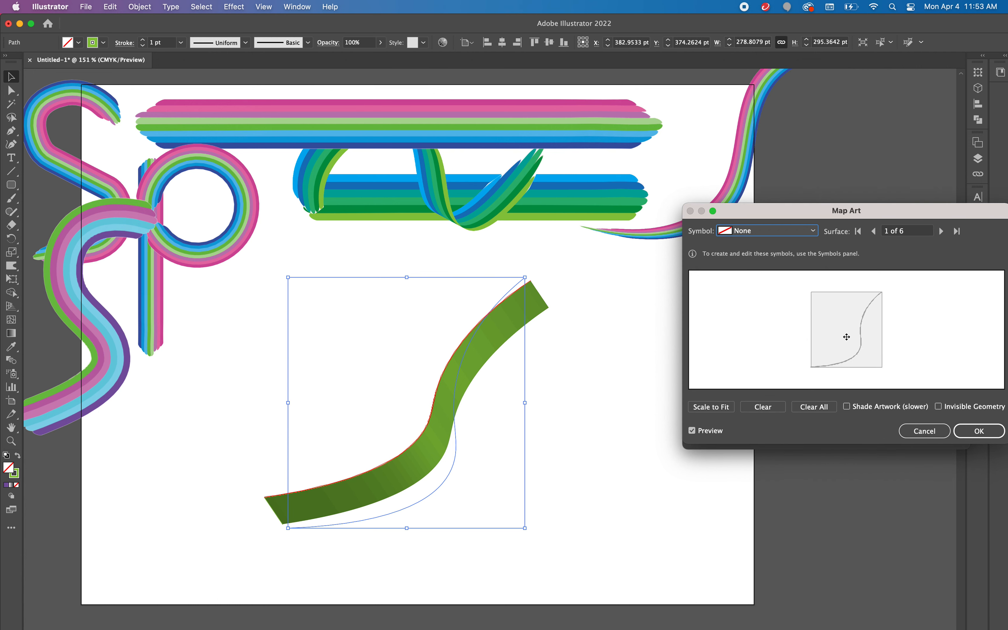
pyautogui.click(942, 232)
pyautogui.click(942, 231)
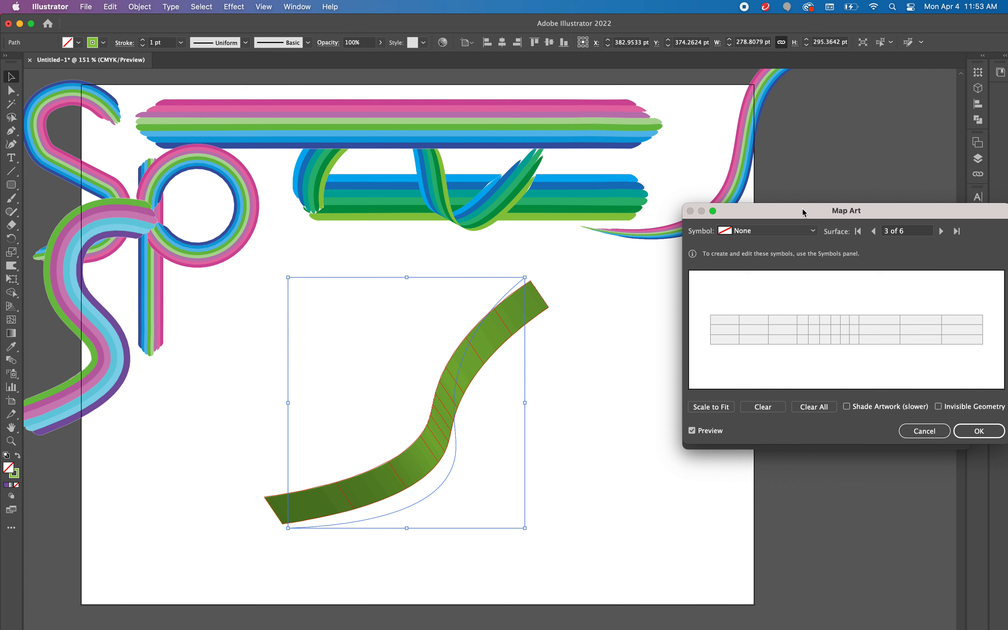
pyautogui.click(815, 235)
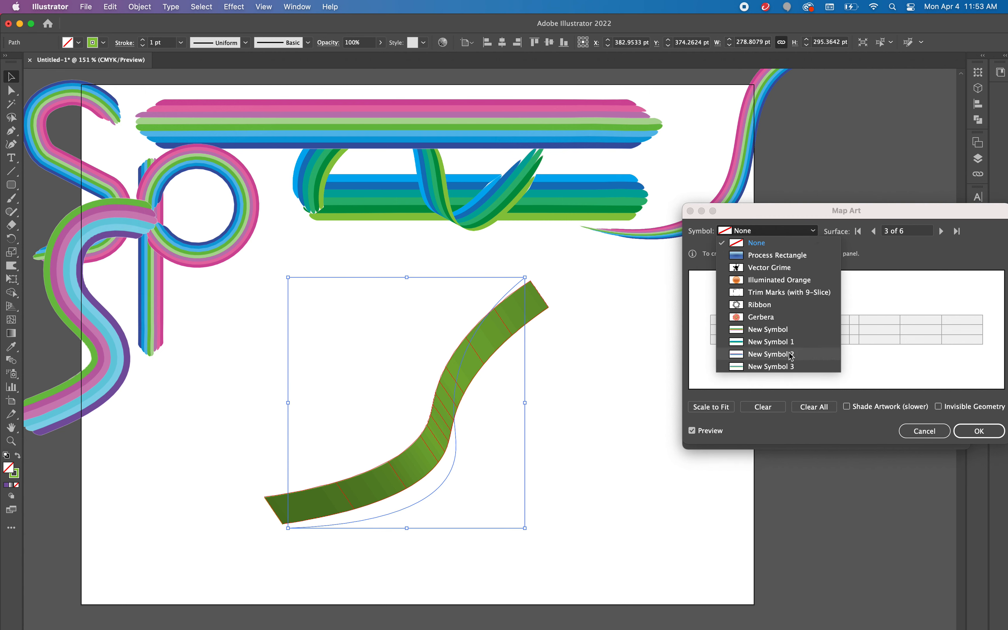
pyautogui.click(793, 367)
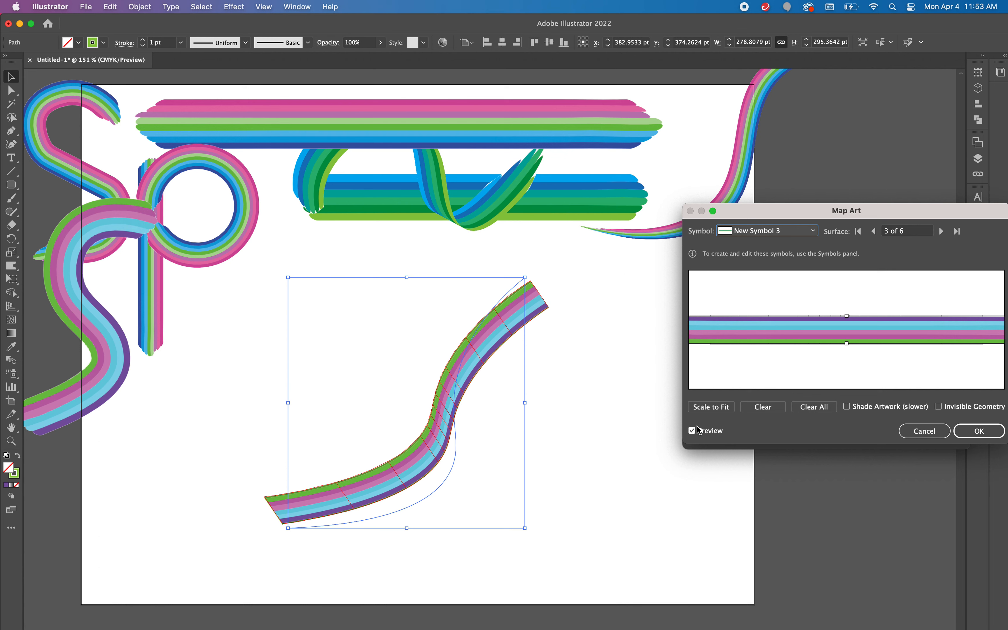
pyautogui.click(714, 409)
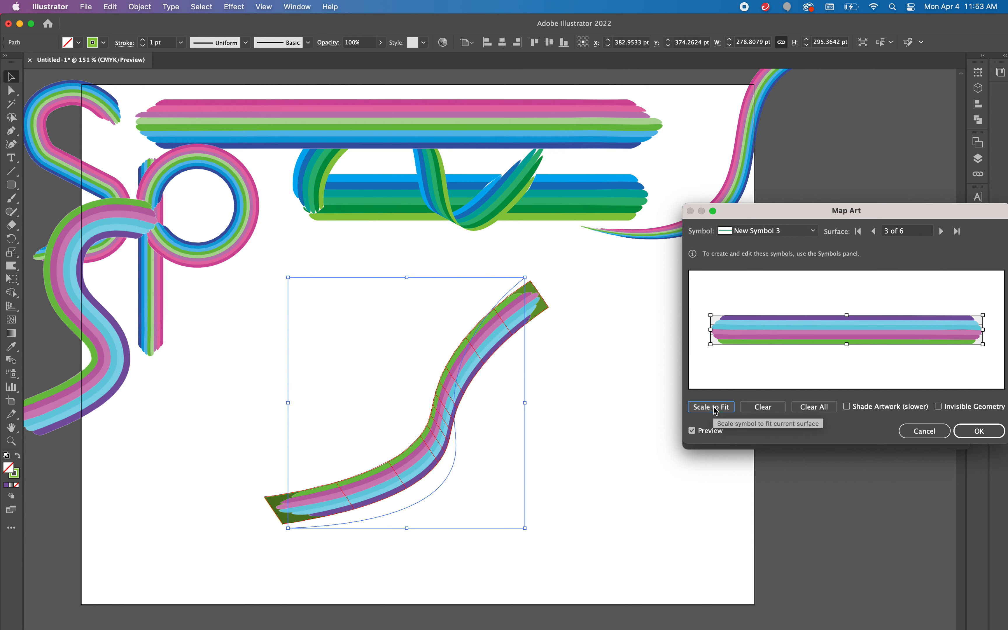
pyautogui.click(939, 407)
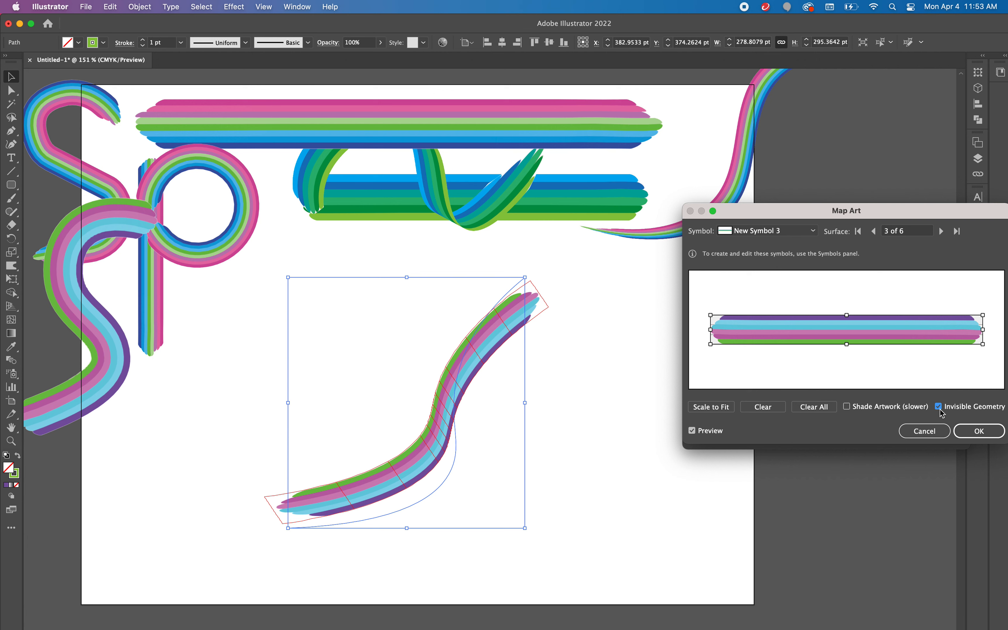
pyautogui.click(974, 434)
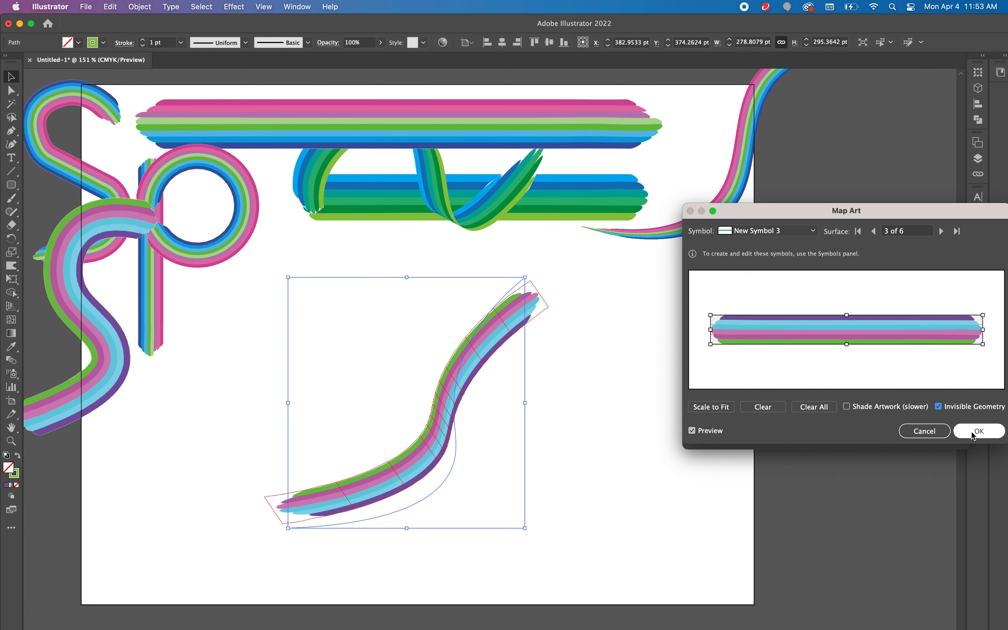
pyautogui.click(947, 437)
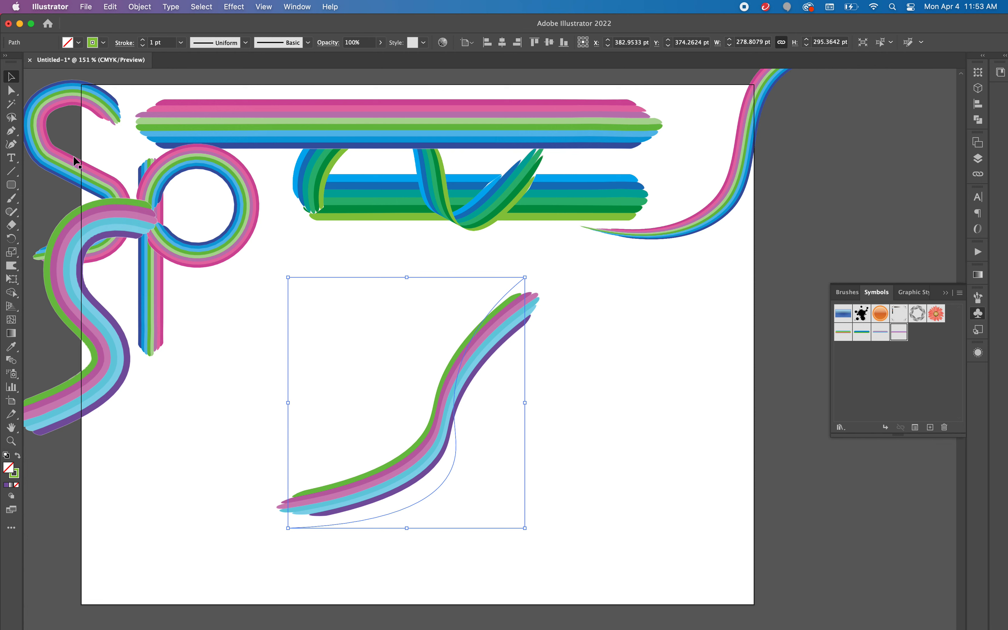
# Step: Reshape the ribbon's upper end with its anchor at about X 572, Y 280 pt and a horizontal handle, and move the ribbon to about X 372, Y 365 pt
pyautogui.click(12, 90)
pyautogui.moveTo(525, 277)
pyautogui.mouseDown()
pyautogui.moveTo(549, 290)
pyautogui.moveTo(567, 324)
pyautogui.mouseUp()
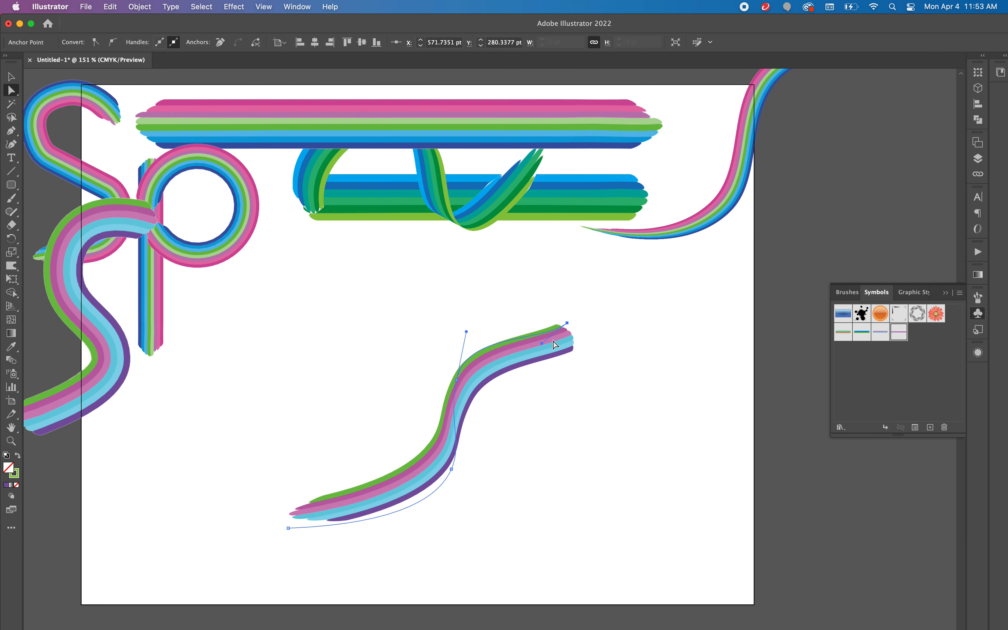
pyautogui.moveTo(539, 342)
pyautogui.mouseDown()
pyautogui.moveTo(530, 286)
pyautogui.moveTo(494, 323)
pyautogui.mouseUp()
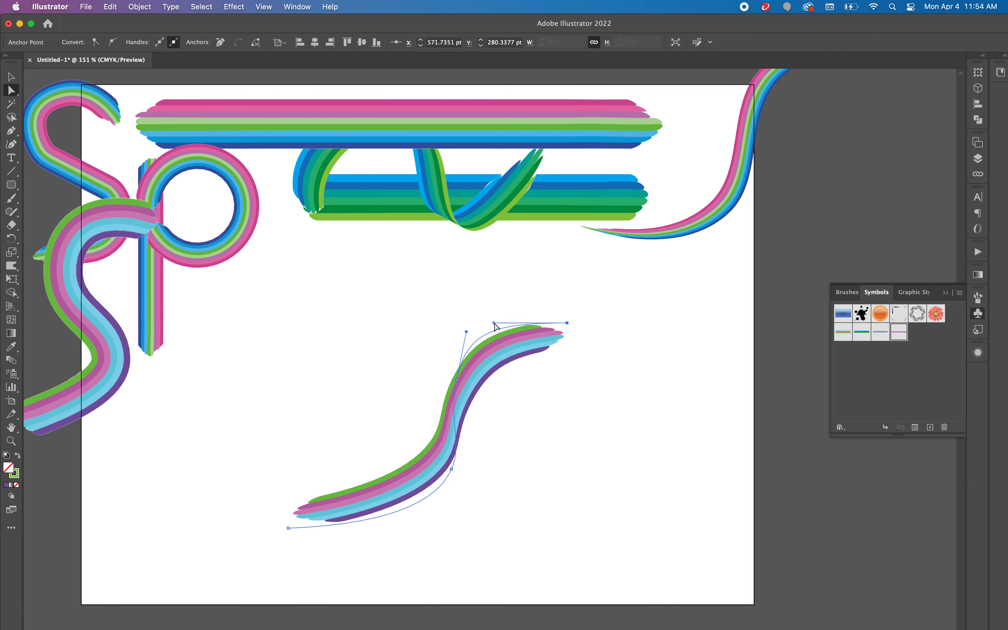
pyautogui.click(456, 470)
pyautogui.moveTo(456, 471); pyautogui.dragTo(447, 468)
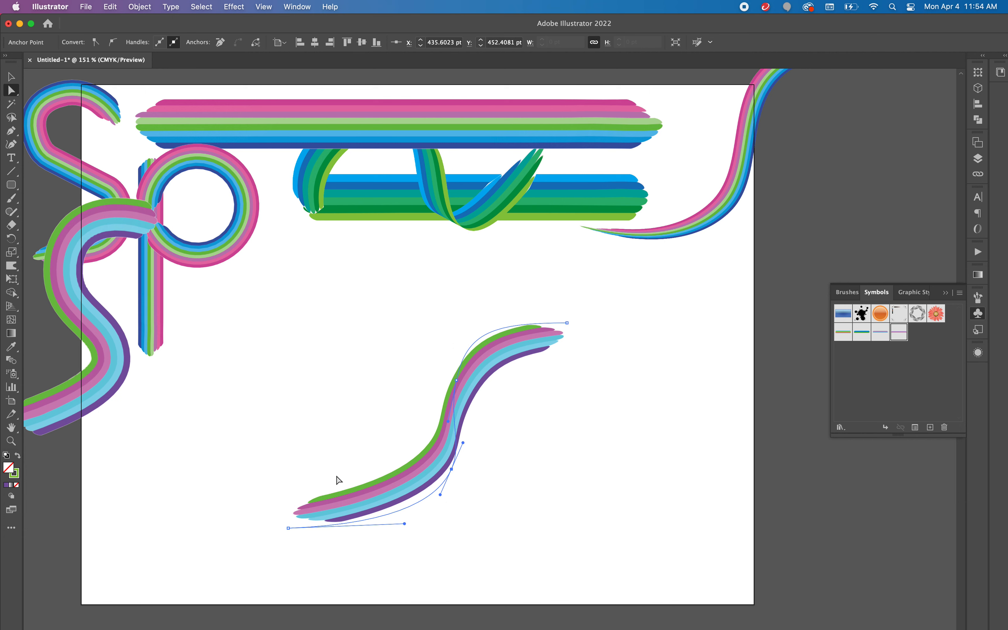
pyautogui.click(9, 79)
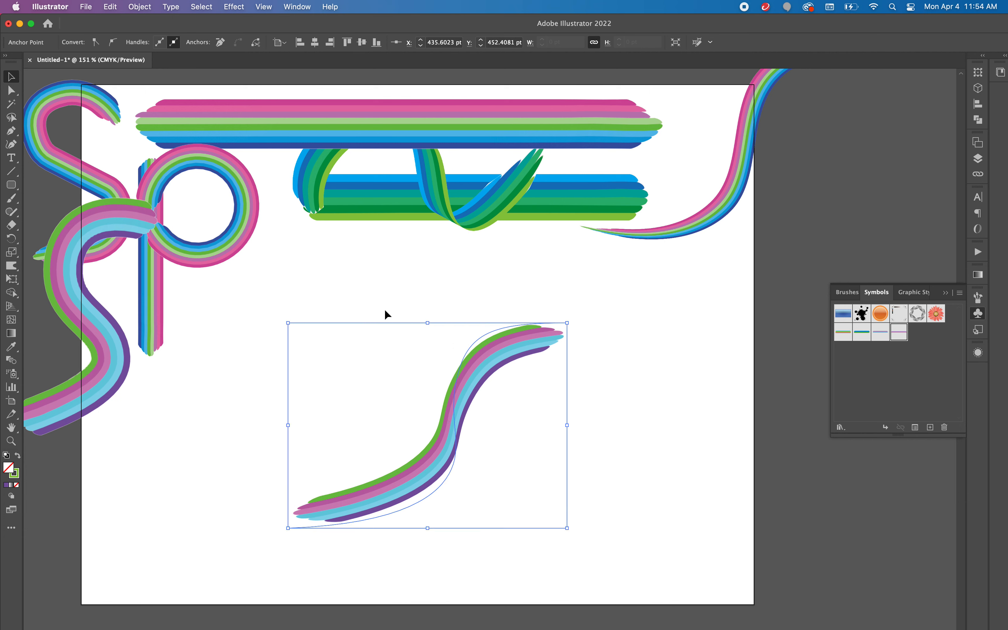
pyautogui.moveTo(459, 402); pyautogui.dragTo(429, 370)
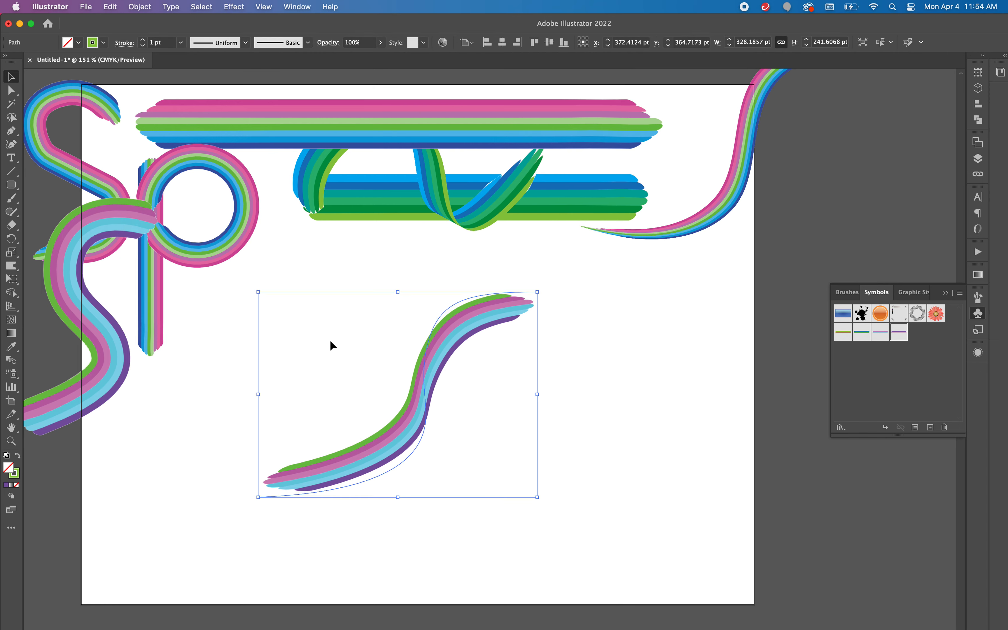
# Step: Add a Multiply drop shadow to the ribbon with 20% opacity, 12 pt X offset, 23 pt Y offset and 5 pt blur, and deselect it
pyautogui.click(138, 6)
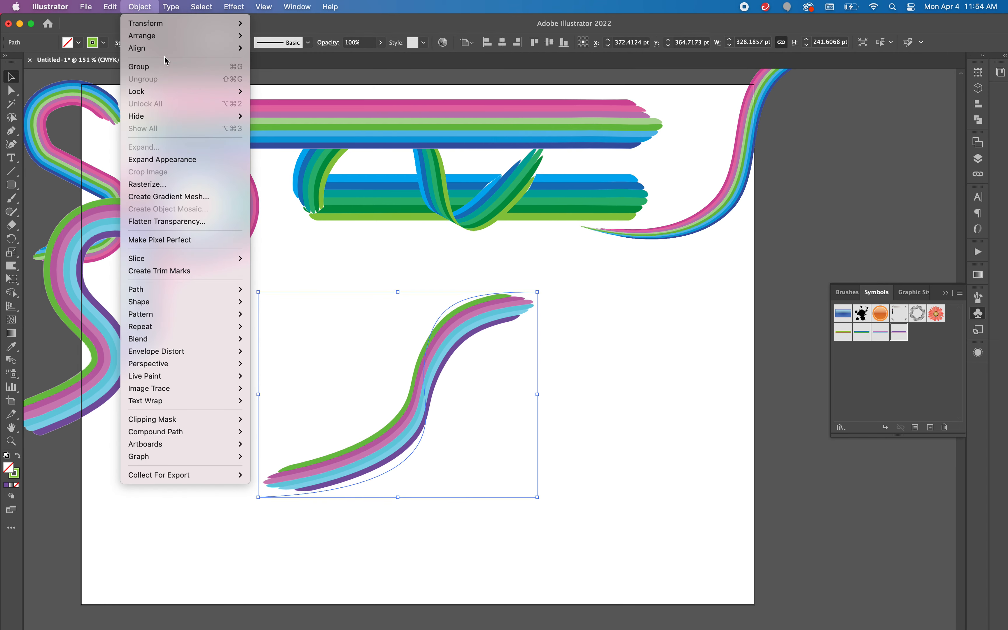
pyautogui.moveTo(216, 11)
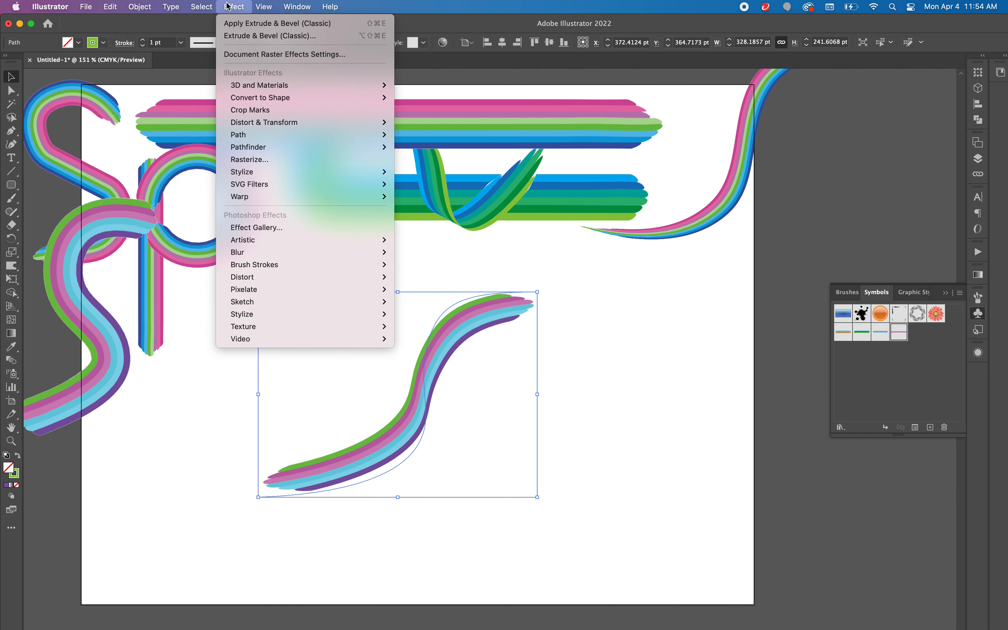
pyautogui.moveTo(246, 172)
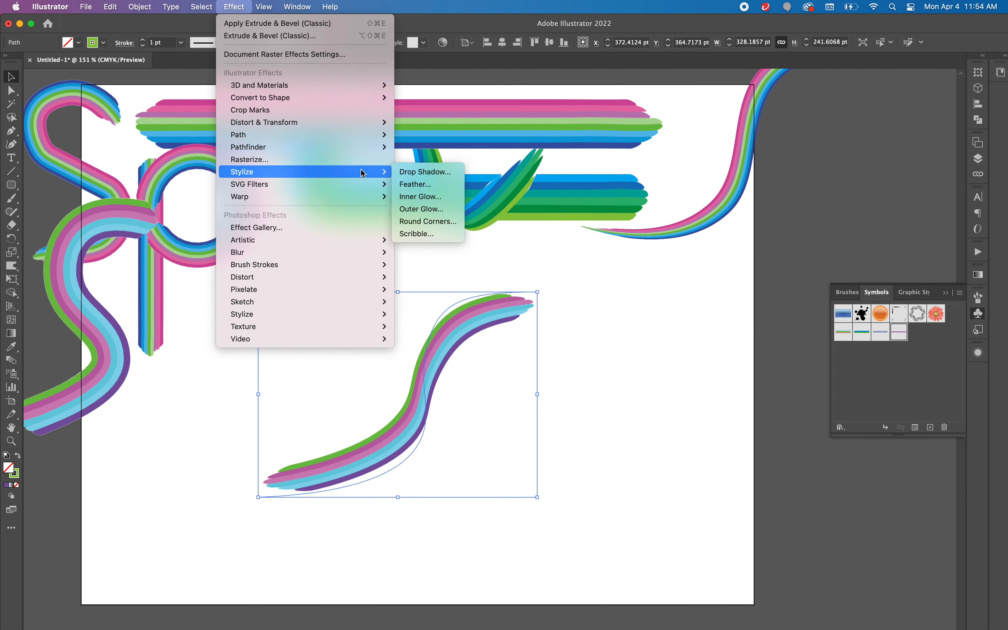
pyautogui.click(425, 172)
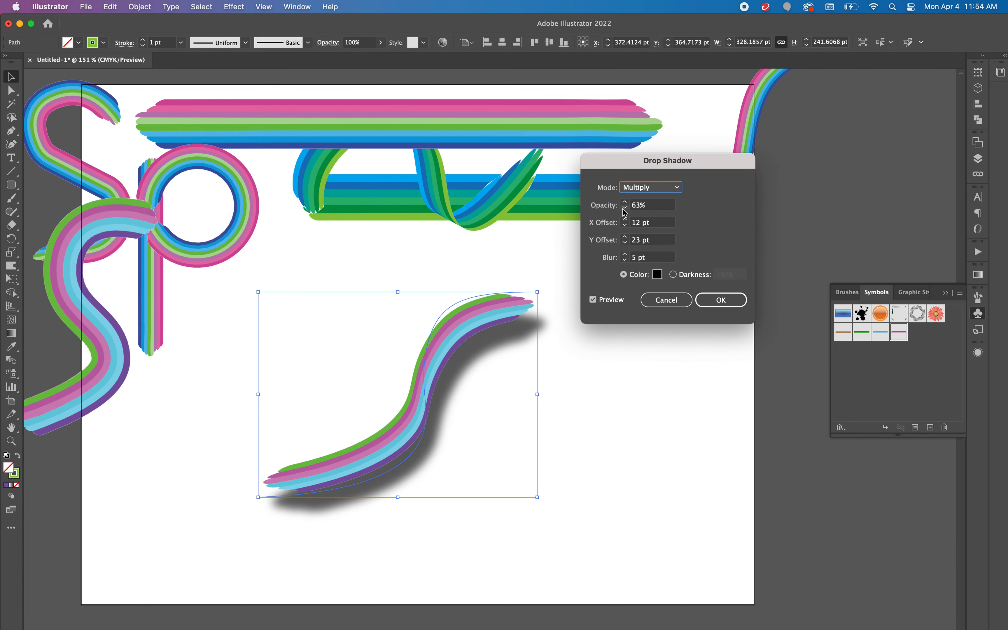
pyautogui.click(649, 208)
pyautogui.doubleClick(651, 212)
pyautogui.write('20')
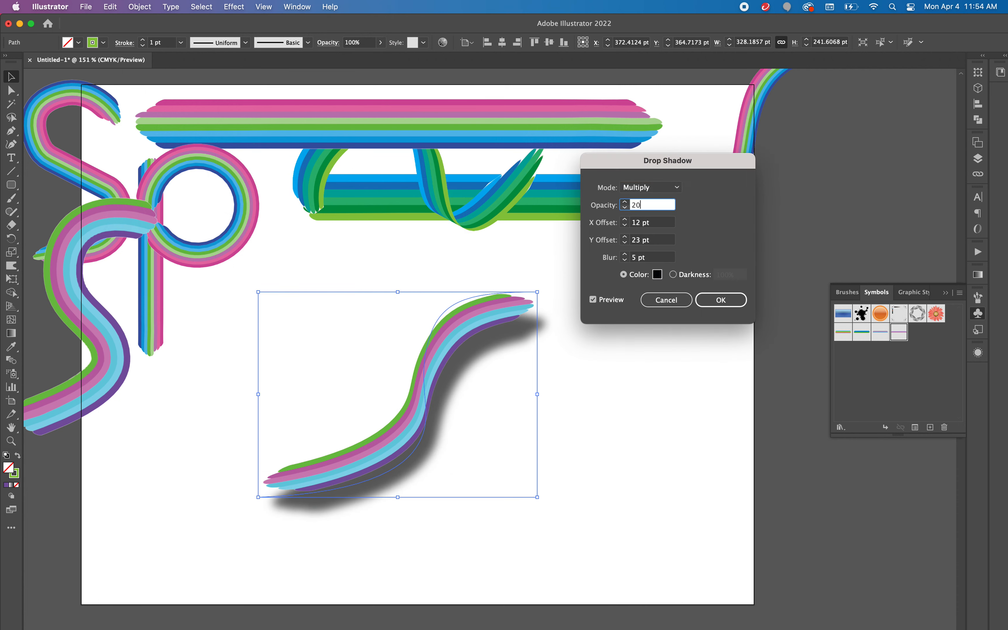
pyautogui.press('Tab')
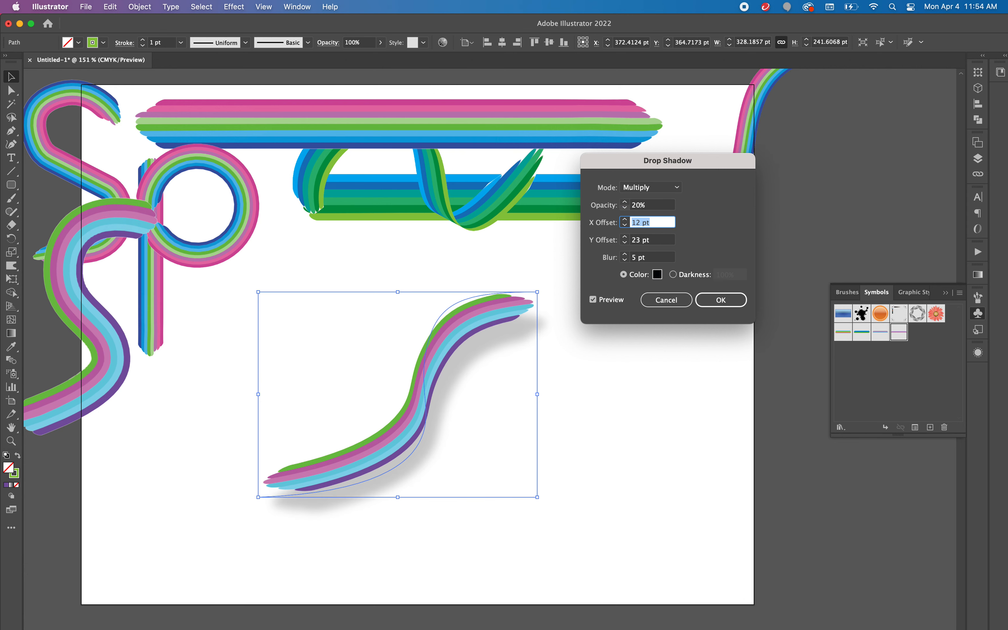
pyautogui.click(716, 307)
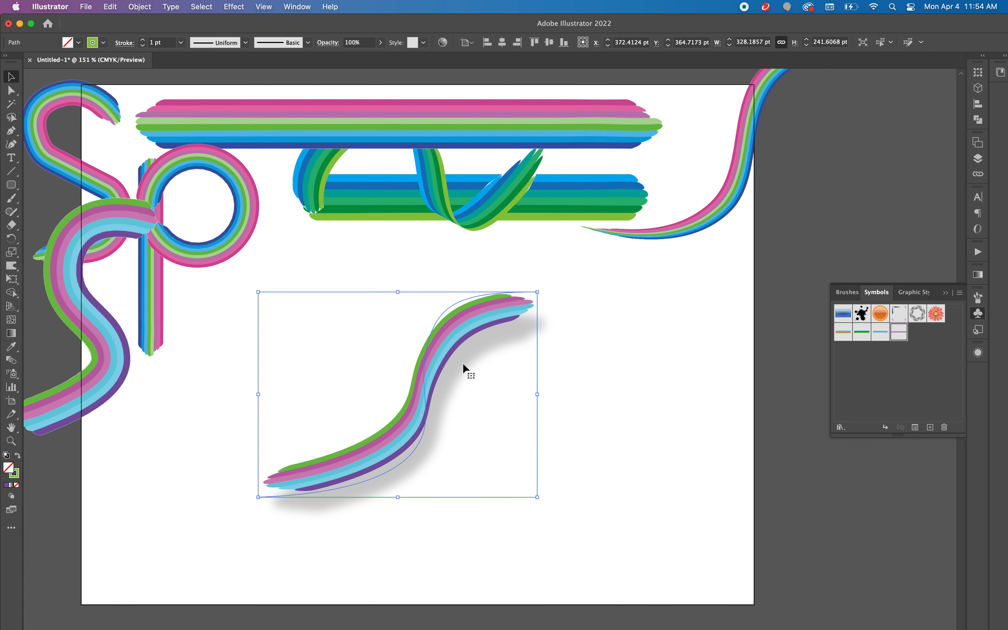
pyautogui.click(558, 385)
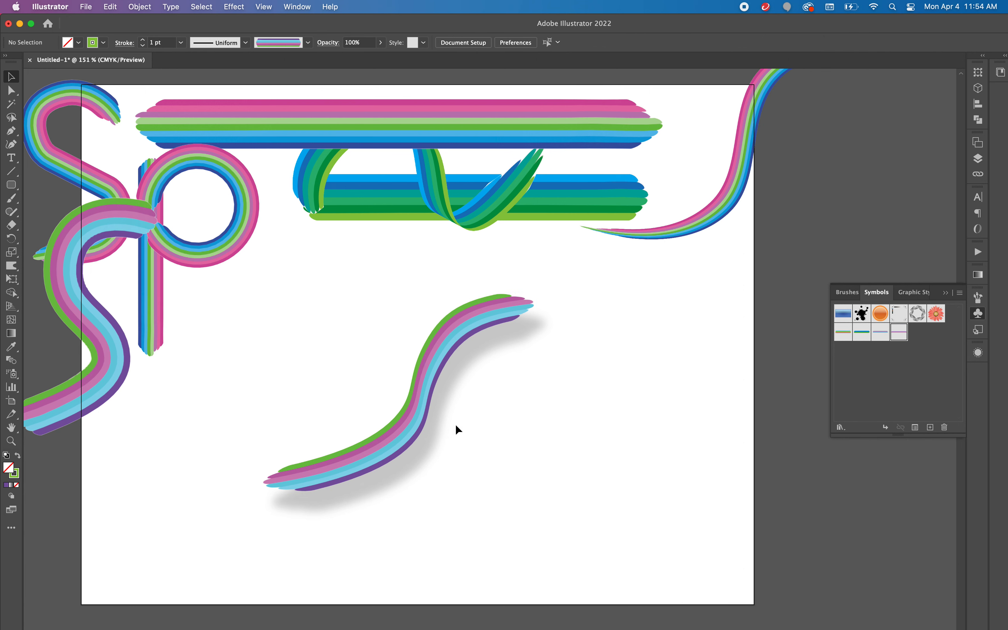
# Step: Move the tapered stroke to about X 668, Y 202 pt, the shadowed ribbon to X 316, Y 321 pt, and the purple-edged S to X 234, Y 353 pt
pyautogui.moveTo(708, 224)
pyautogui.mouseDown()
pyautogui.moveTo(586, 376)
pyautogui.moveTo(473, 485)
pyautogui.moveTo(410, 505)
pyautogui.moveTo(621, 329)
pyautogui.mouseUp()
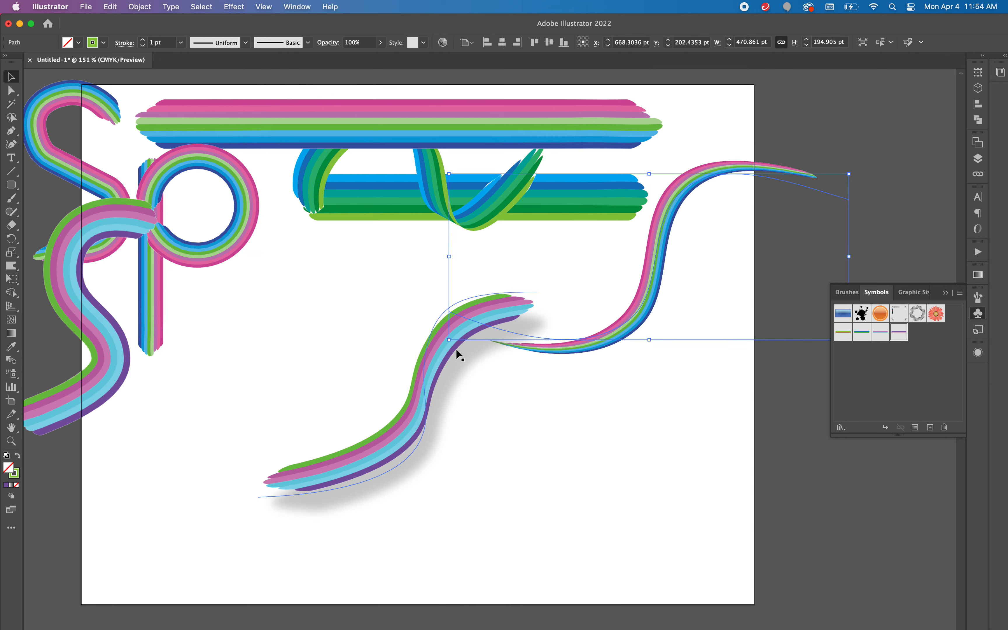
pyautogui.moveTo(426, 381); pyautogui.dragTo(379, 342)
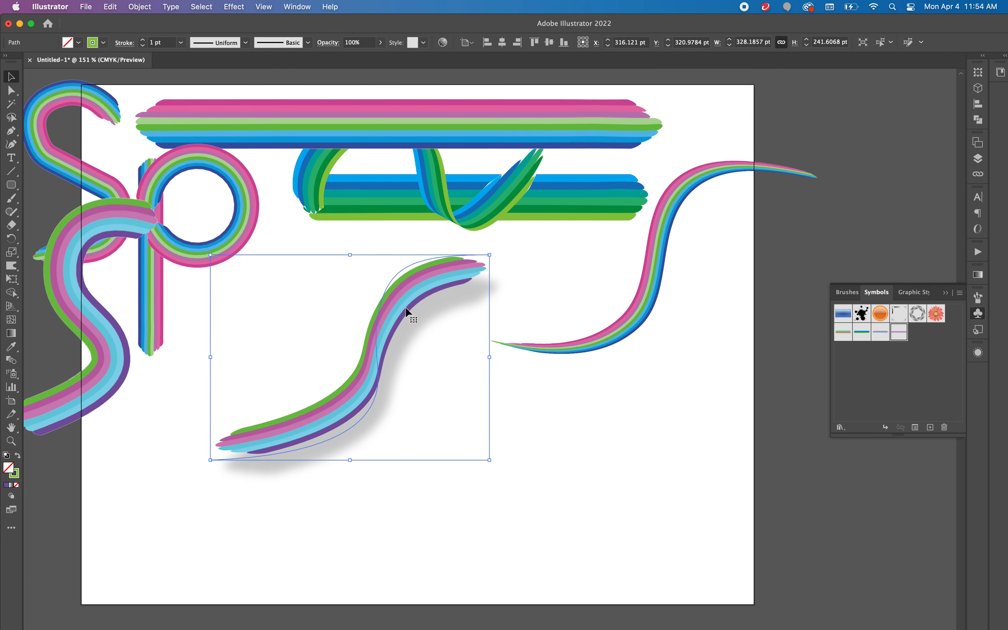
pyautogui.moveTo(111, 217)
pyautogui.mouseDown()
pyautogui.moveTo(206, 251)
pyautogui.moveTo(228, 289)
pyautogui.moveTo(334, 286)
pyautogui.moveTo(304, 280)
pyautogui.mouseUp()
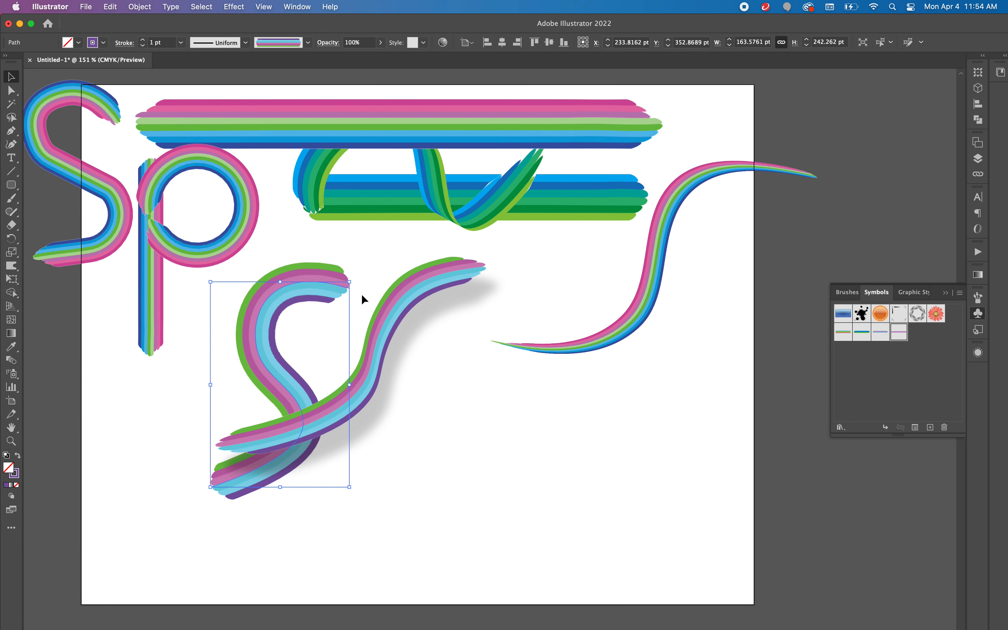